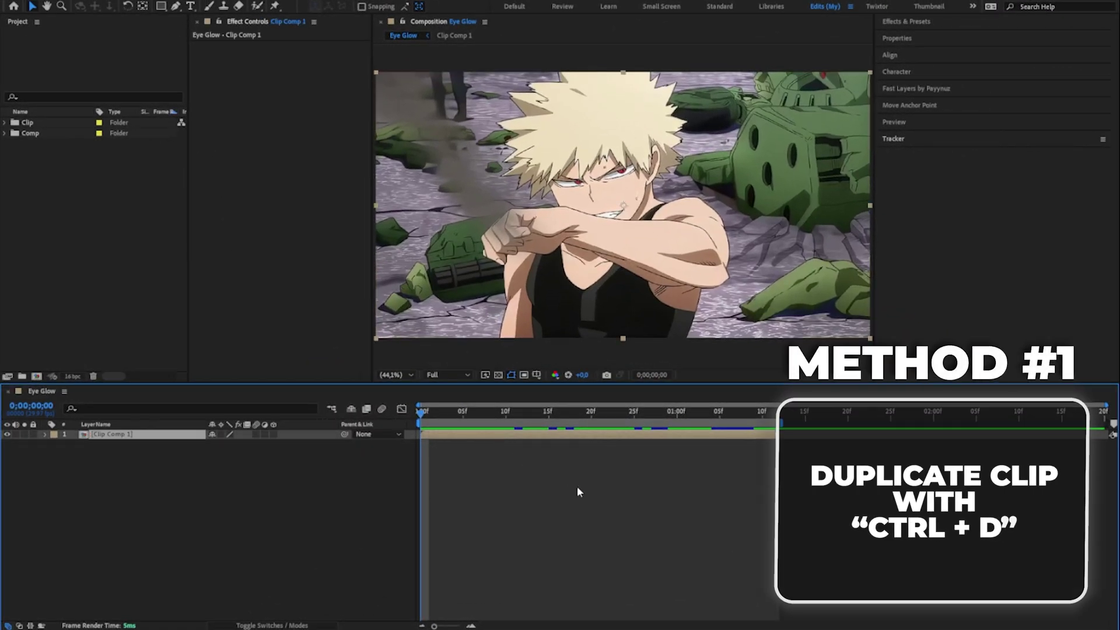
Duplicate Clip Comp 1 and key the top copy with Linear Color Key sampled from the eyes' red.
{"action": "key", "text": "ctrl+d"}
{"action": "key", "text": "ctrl+space"}
{"action": "type", "text": "linea"}
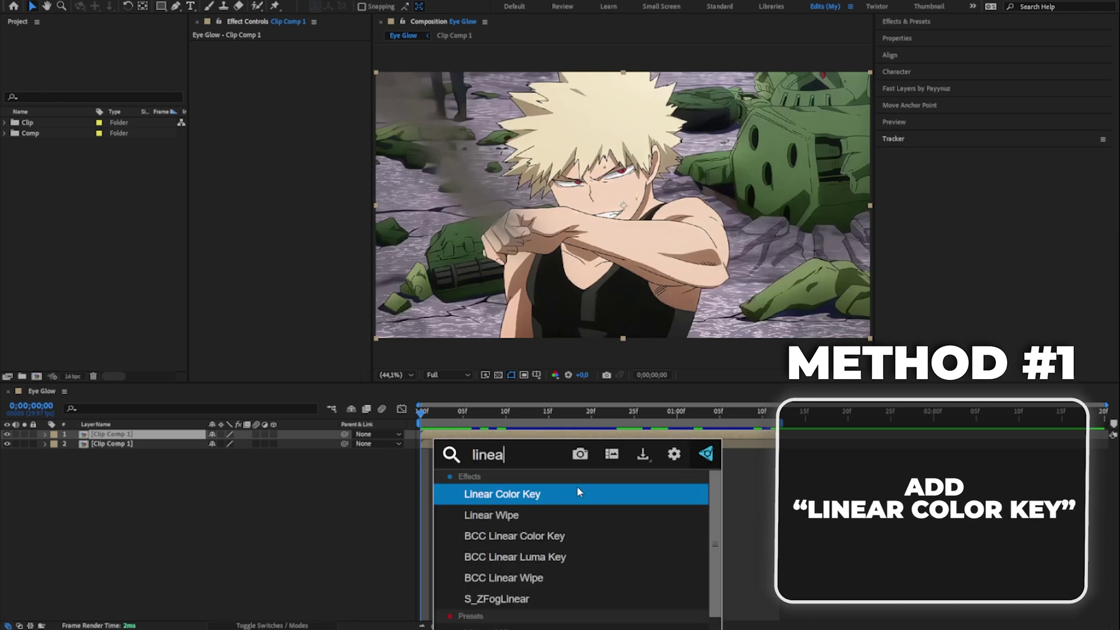
{"action": "type", "text": "r"}
{"action": "key", "text": "Return"}
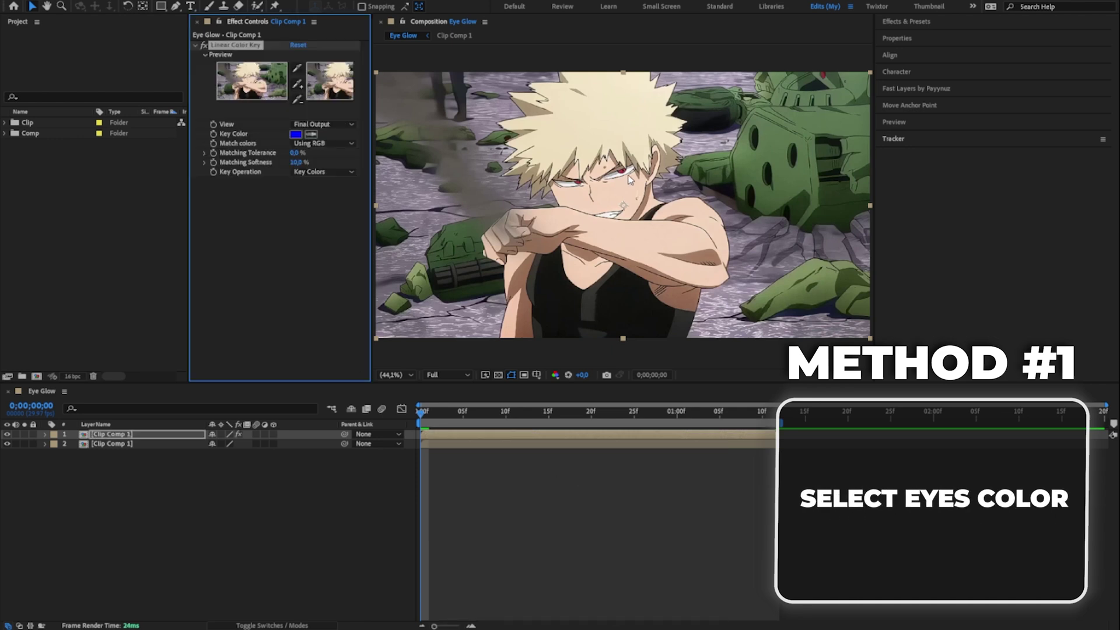
{"action": "scroll", "coordinate": [629, 180], "scroll_direction": "up", "scroll_amount": 3}
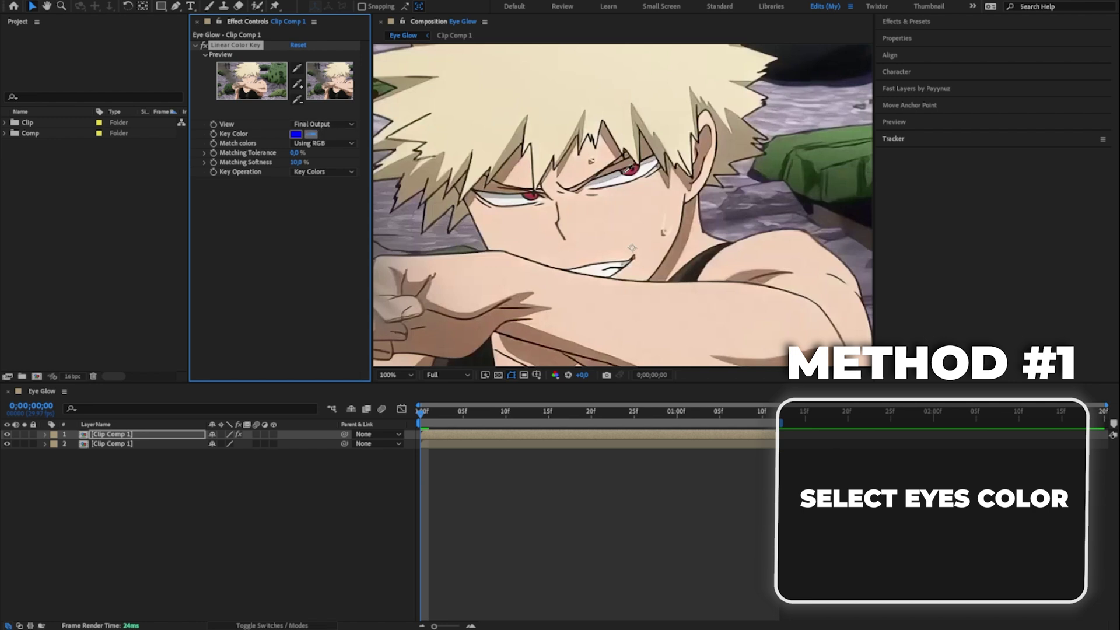
{"action": "left_click", "coordinate": [629, 170]}
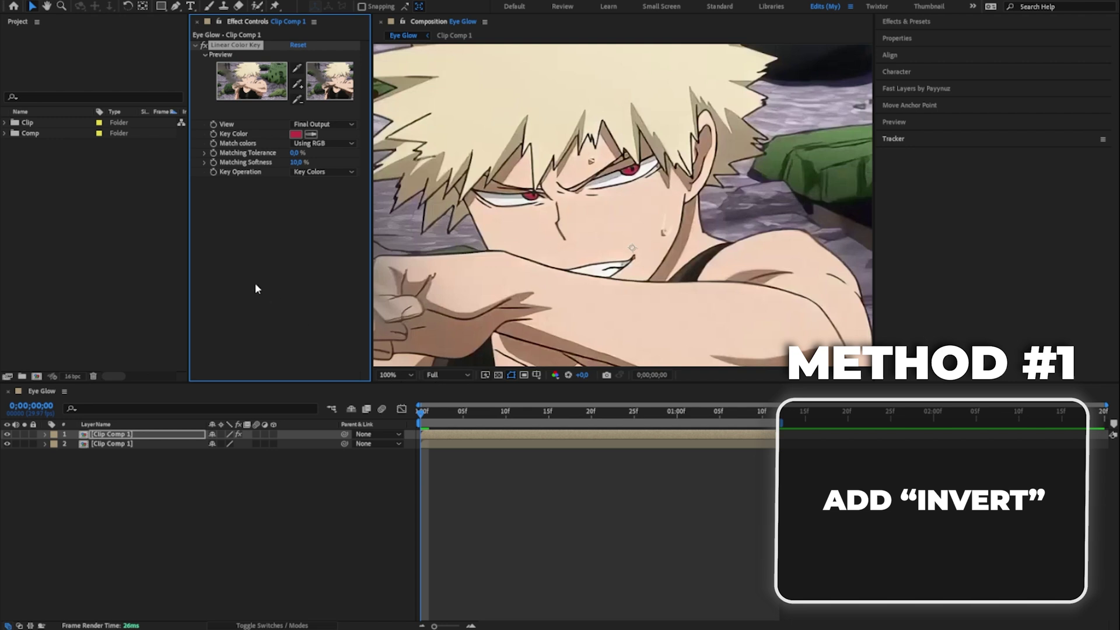
Apply Invert to the keyed layer with its Channel set to Alpha.
{"action": "key", "text": "ctrl+space"}
{"action": "type", "text": "invert"}
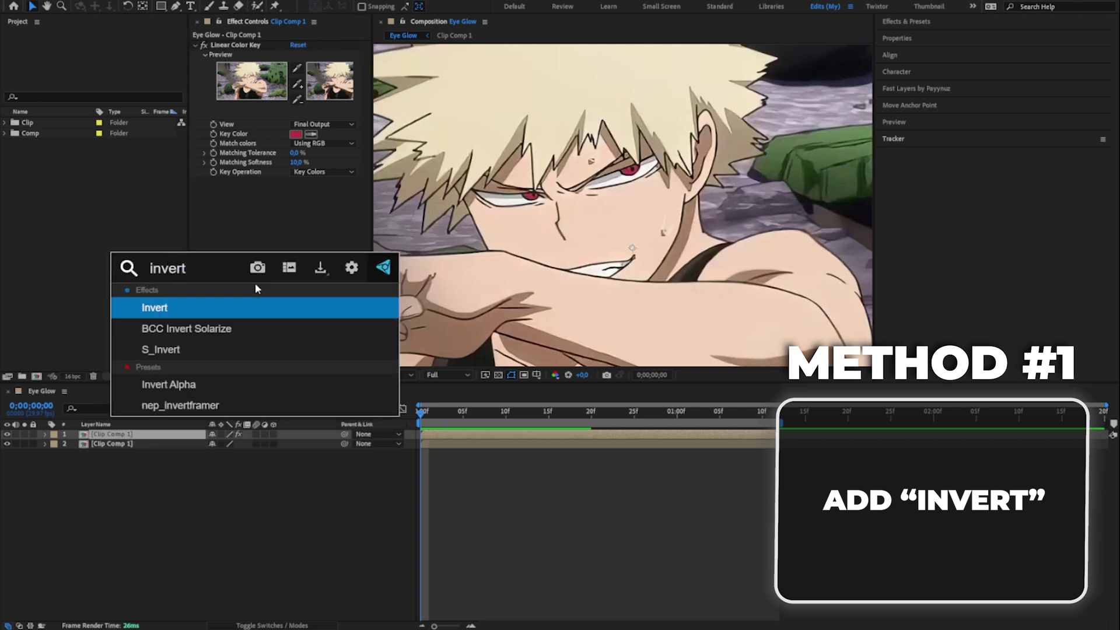
{"action": "key", "text": "Return"}
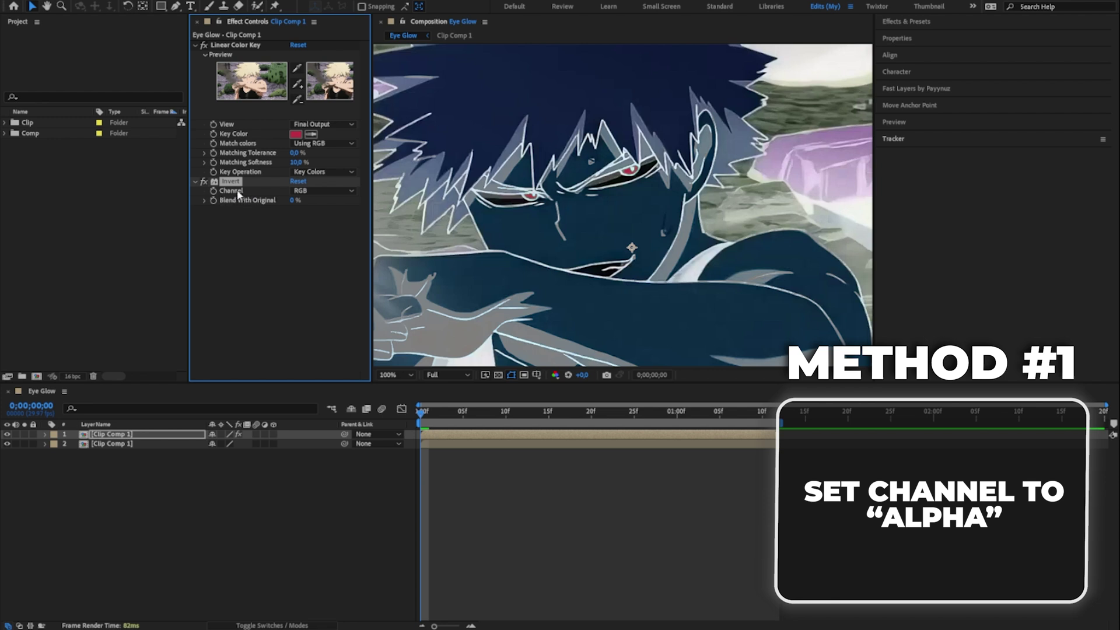
{"action": "left_click", "coordinate": [315, 190]}
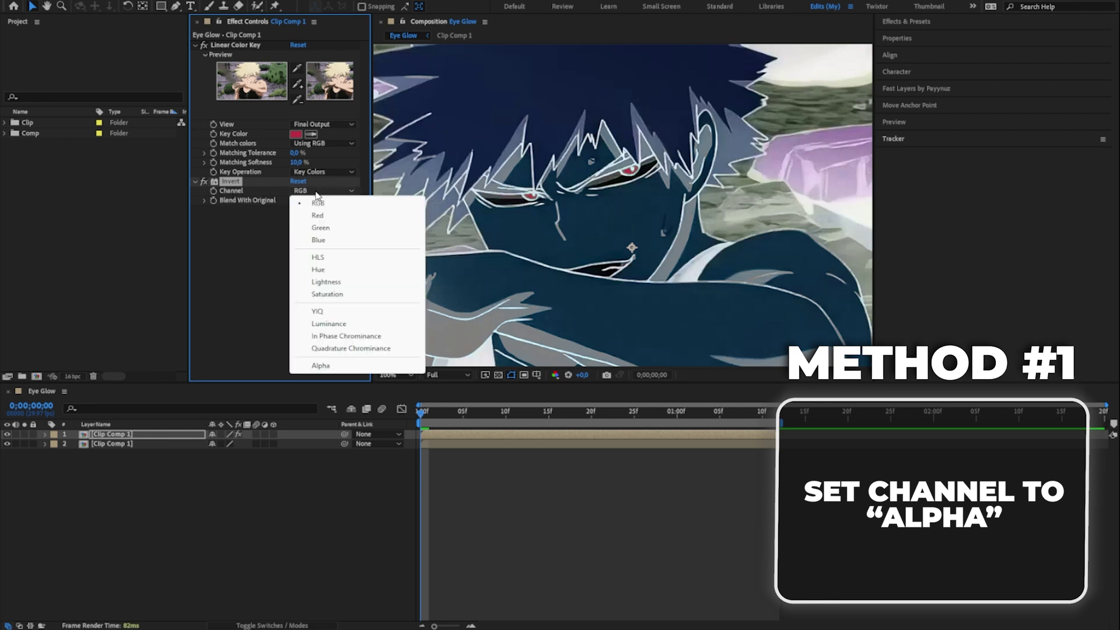
{"action": "left_click", "coordinate": [328, 362]}
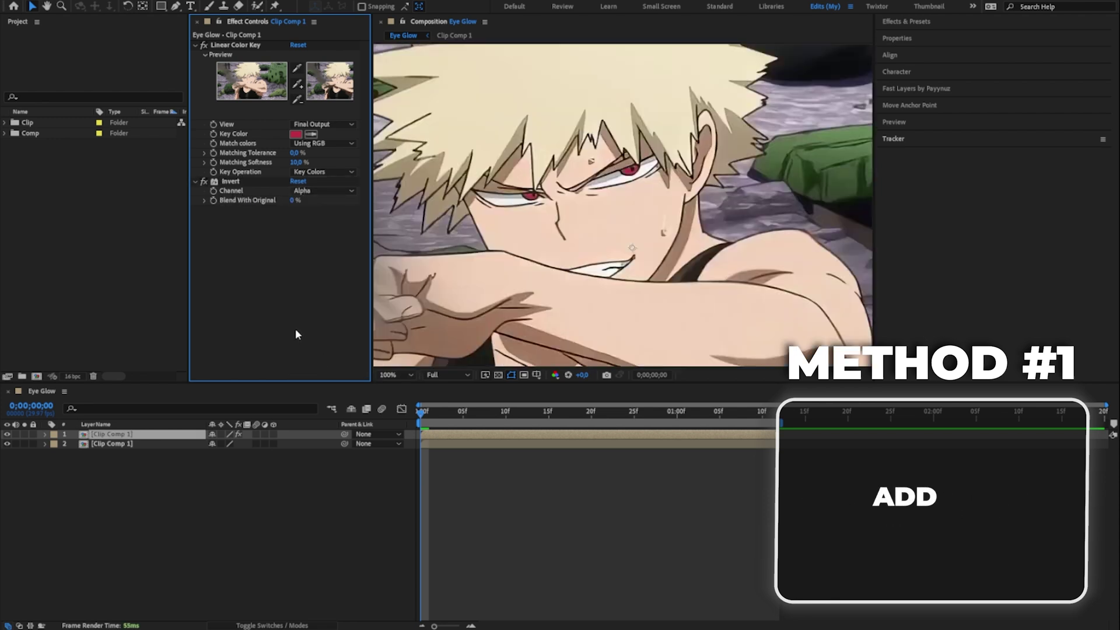
Apply Deep Glow at Exposure 2 and set the viewer magnification back to Fit.
{"action": "key", "text": "ctrl+space"}
{"action": "type", "text": "dee"}
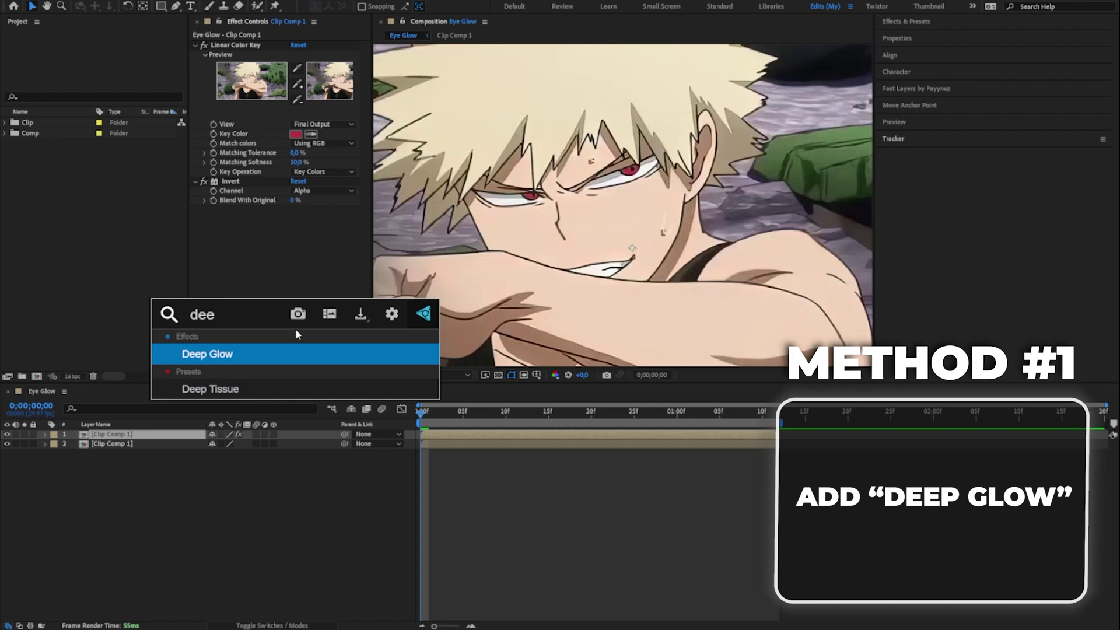
{"action": "key", "text": "Return"}
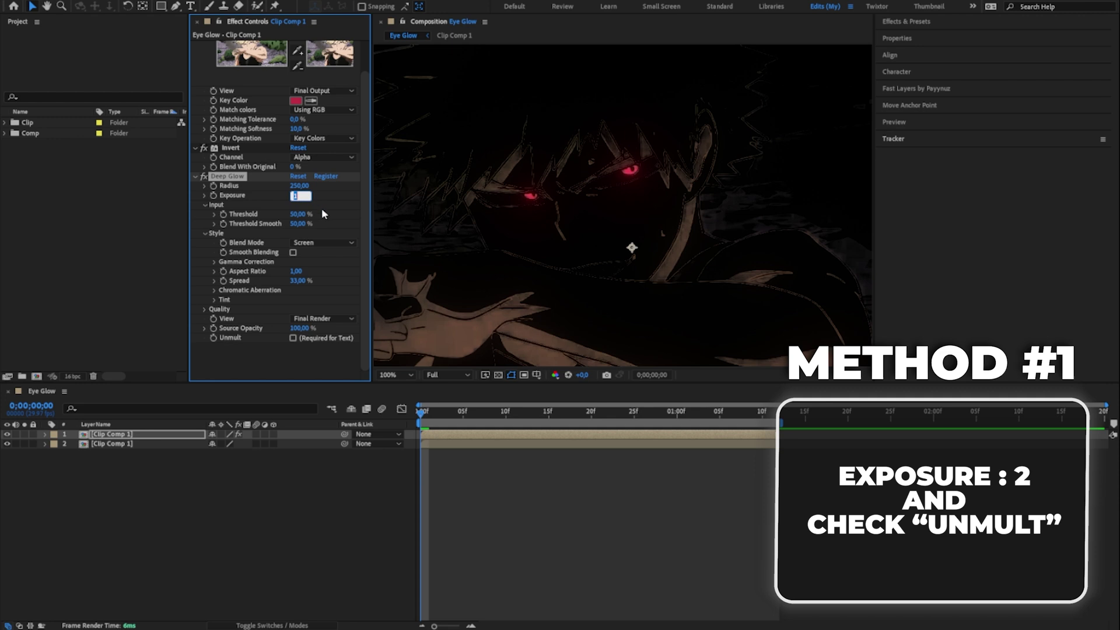
{"action": "type", "text": "2"}
{"action": "key", "text": "Return"}
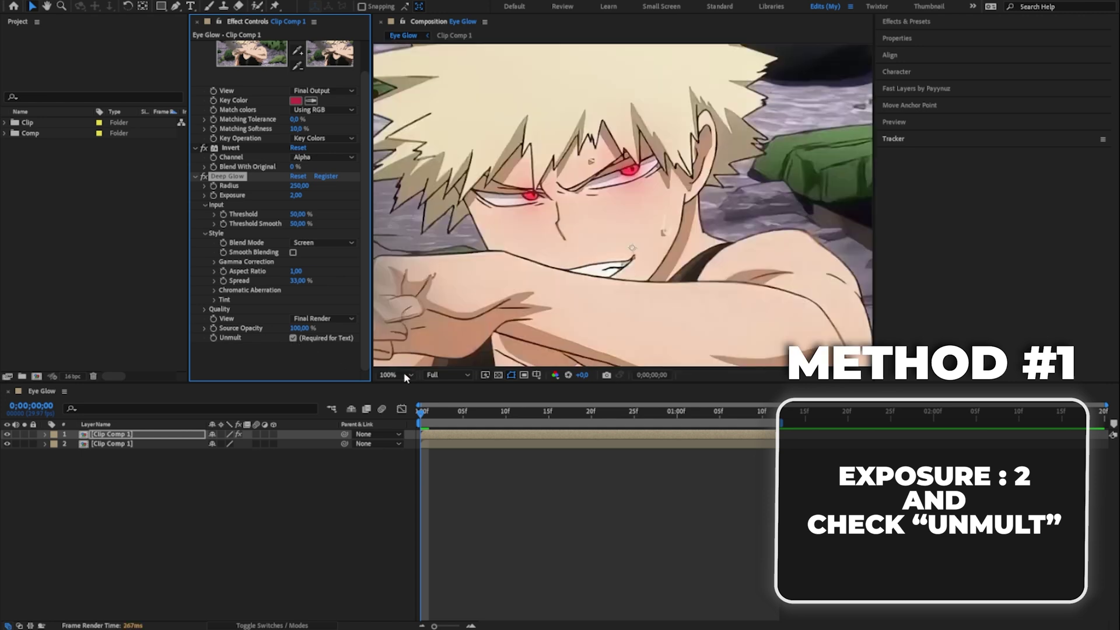
{"action": "left_click", "coordinate": [404, 375]}
{"action": "left_click", "coordinate": [401, 385]}
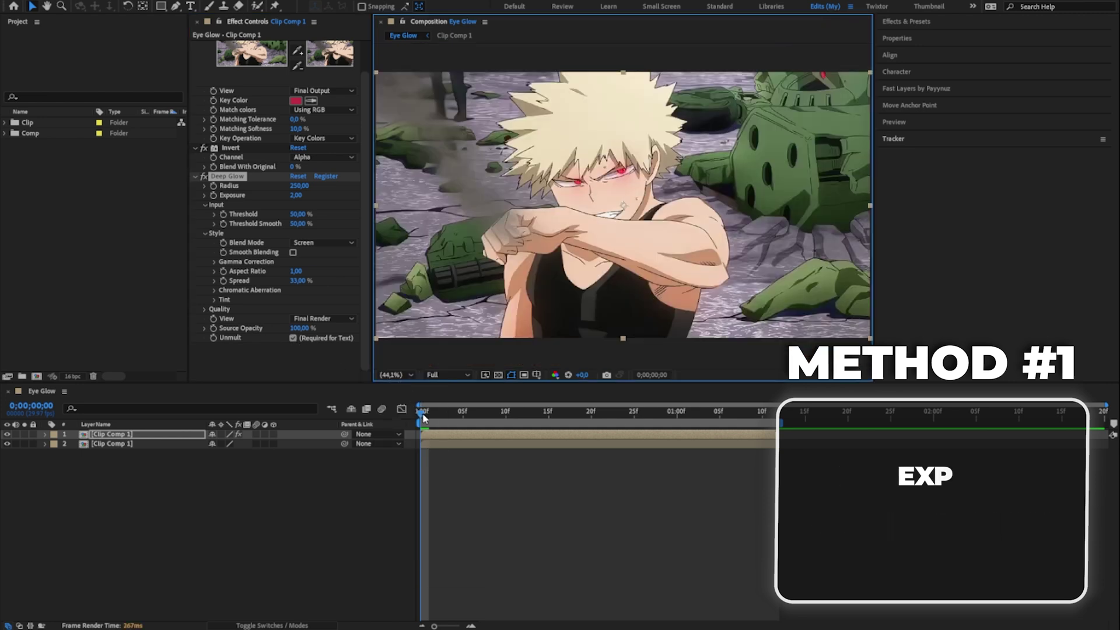
Preview the glowing eyes, then mark the glow layer shy, hide shy layers, and select layer 2.
{"action": "left_click", "coordinate": [387, 481]}
{"action": "key", "text": "space"}
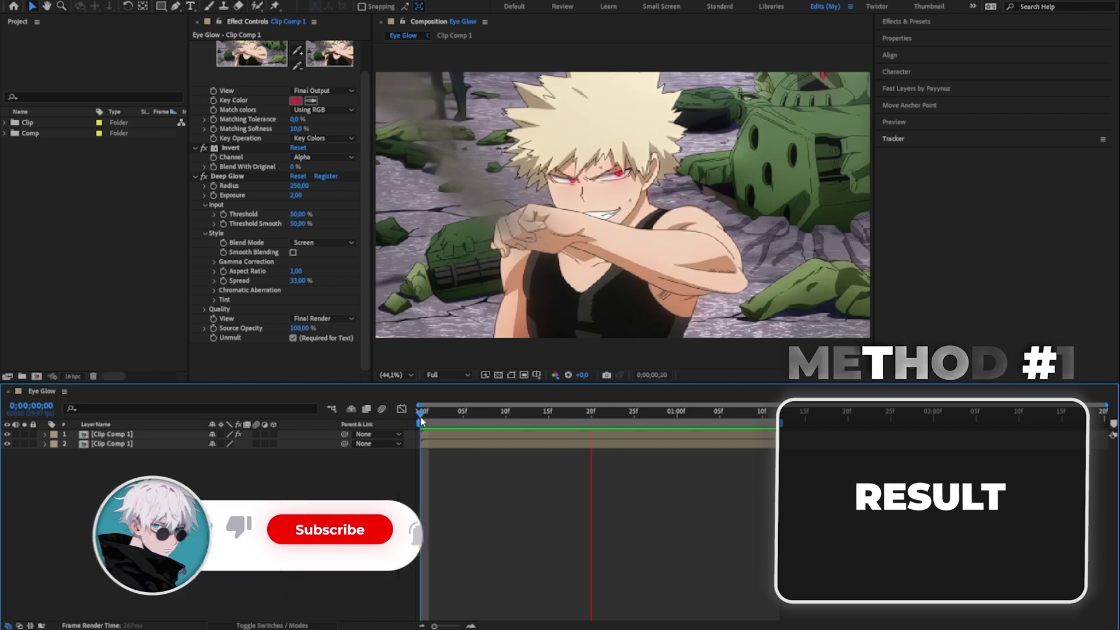
{"action": "left_click", "coordinate": [211, 434]}
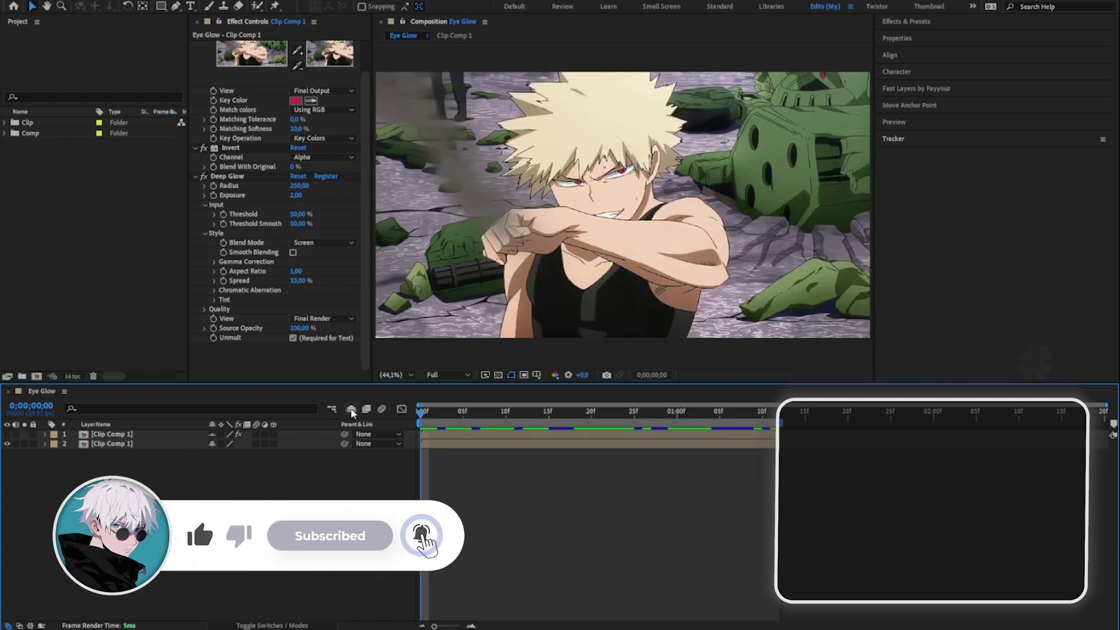
{"action": "left_click", "coordinate": [351, 410]}
{"action": "left_click", "coordinate": [443, 435]}
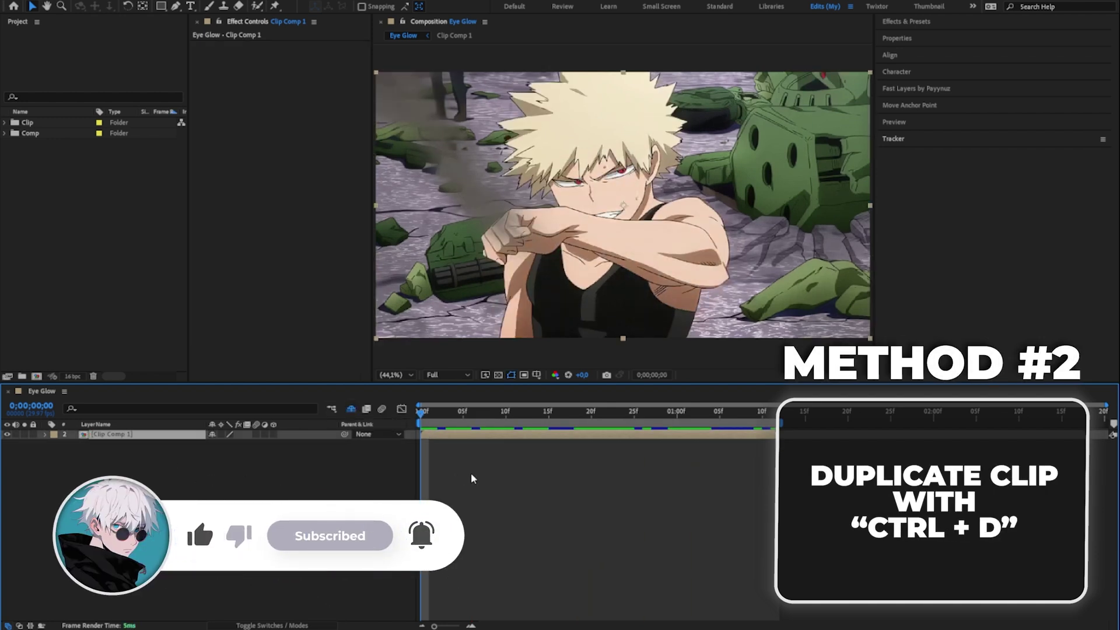
Duplicate the original clip layer and start a Track Motion on the copy.
{"action": "key", "text": "ctrl+d"}
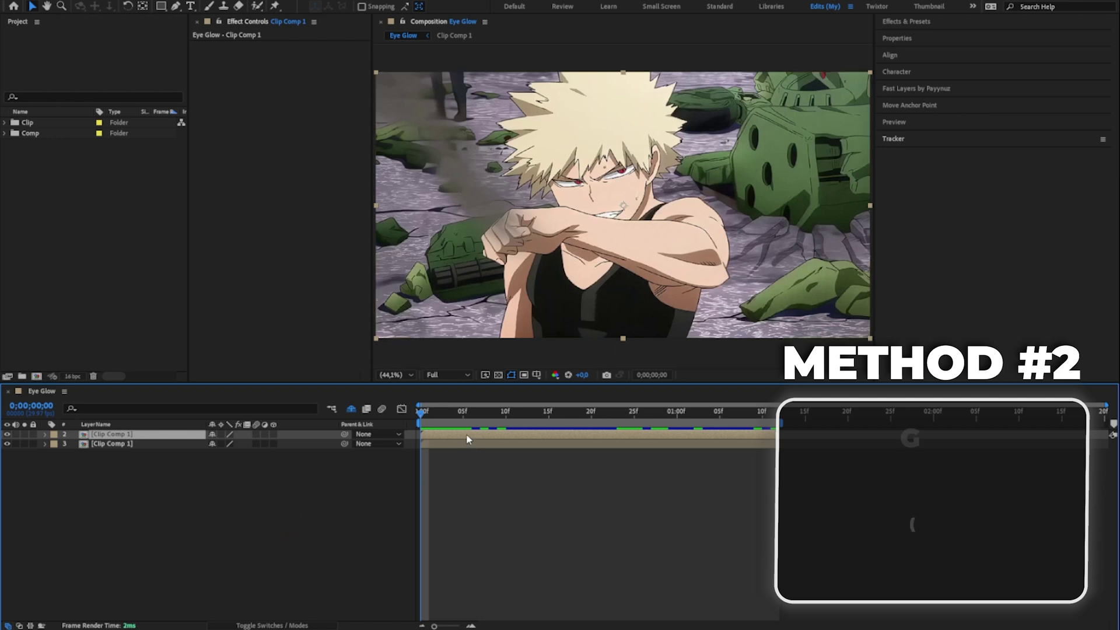
{"action": "left_click", "coordinate": [901, 140]}
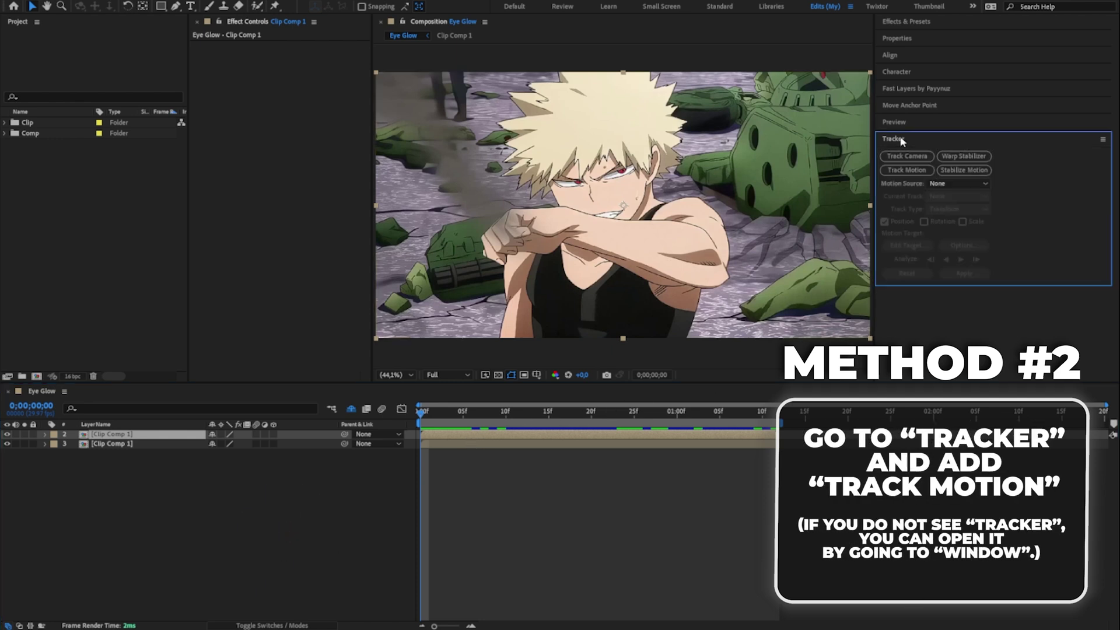
{"action": "left_click", "coordinate": [914, 171]}
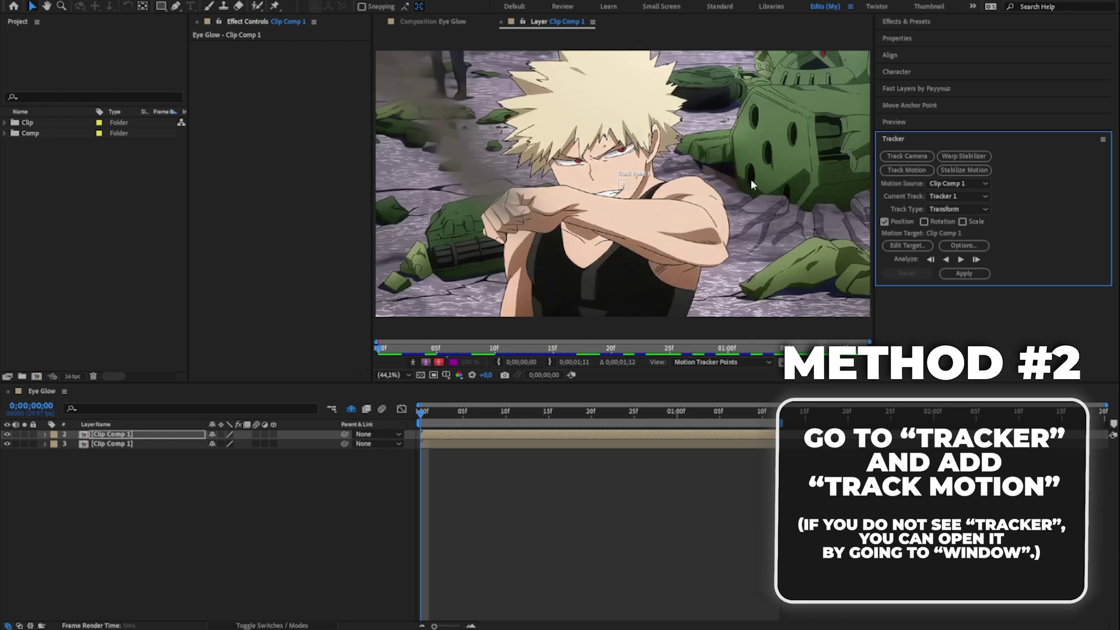
Track the left-hand eye forward through the clip, then return to the first frame.
{"action": "scroll", "coordinate": [595, 172], "scroll_direction": "up", "scroll_amount": 3}
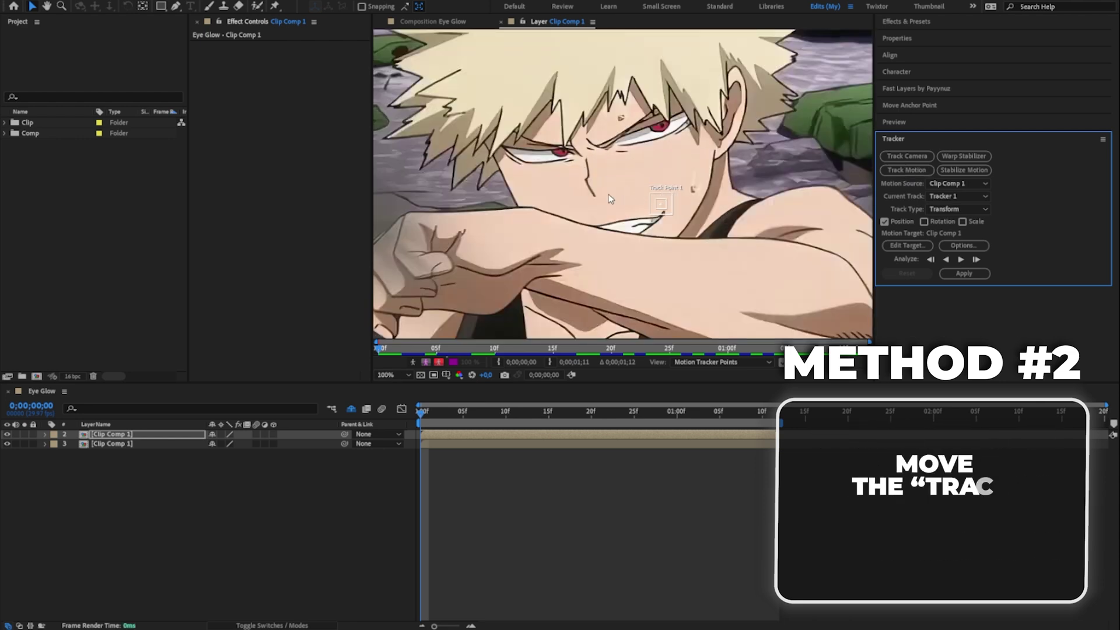
{"action": "scroll", "coordinate": [570, 180], "scroll_direction": "up", "scroll_amount": 2}
{"action": "mouse_move", "coordinate": [756, 250]}
{"action": "left_mouse_down"}
{"action": "mouse_move", "coordinate": [557, 154]}
{"action": "mouse_move", "coordinate": [562, 145]}
{"action": "left_mouse_up"}
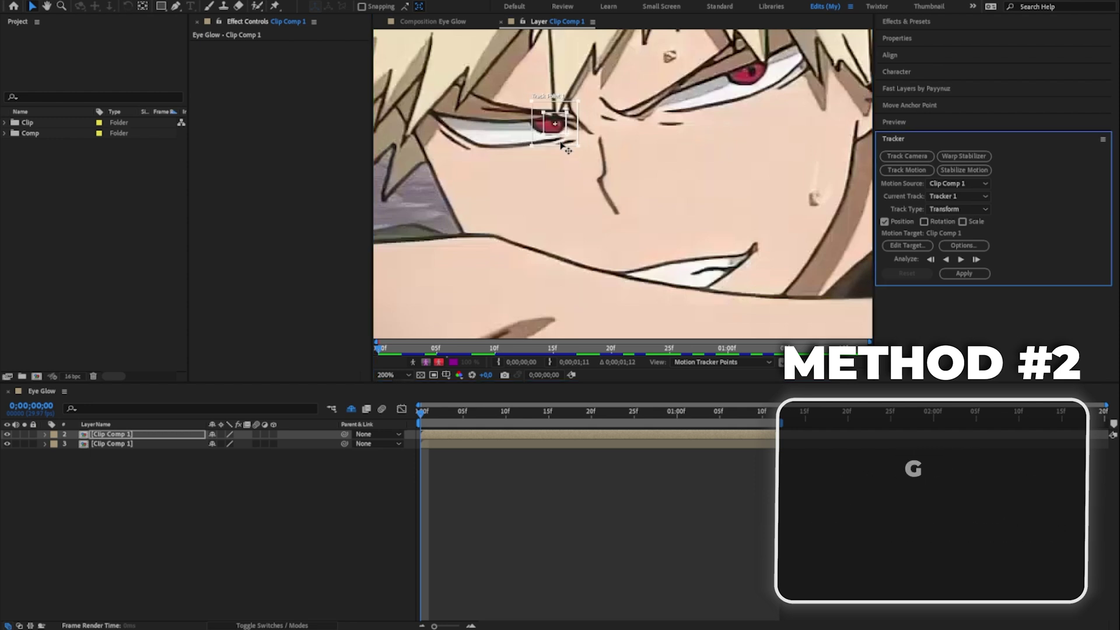
{"action": "left_click", "coordinate": [991, 281]}
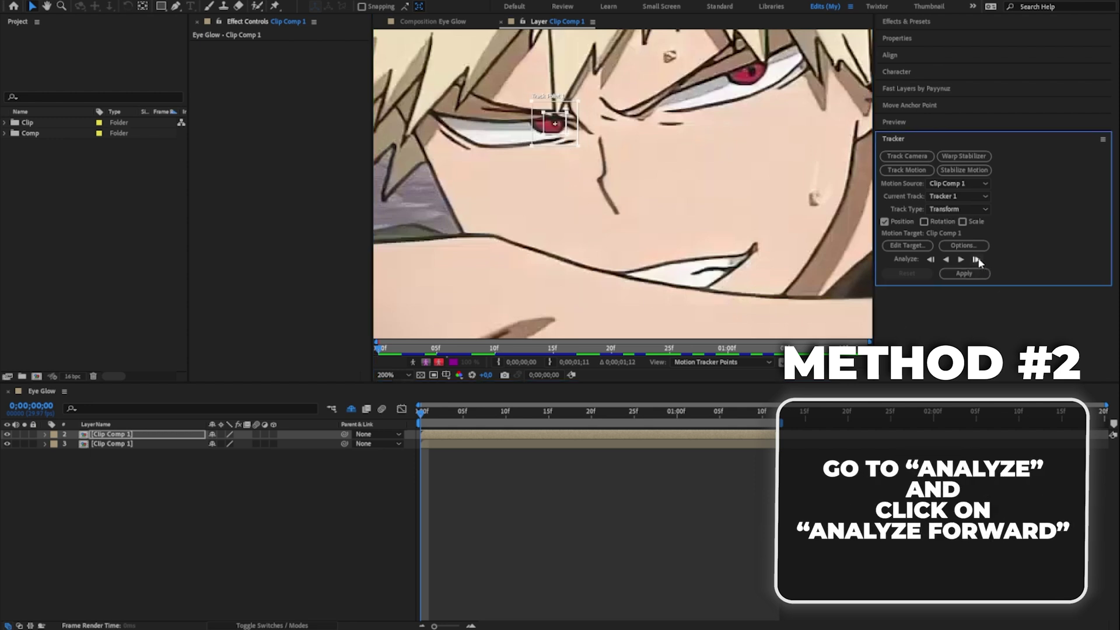
{"action": "left_click", "coordinate": [961, 260]}
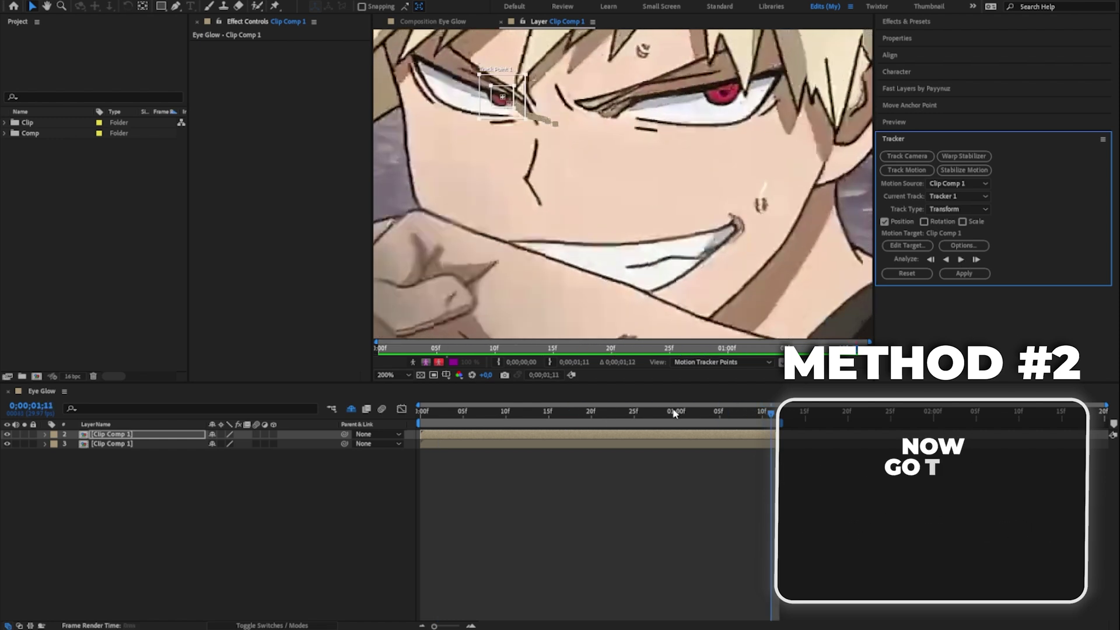
{"action": "left_click_drag", "start_coordinate": [435, 416], "coordinate": [415, 417]}
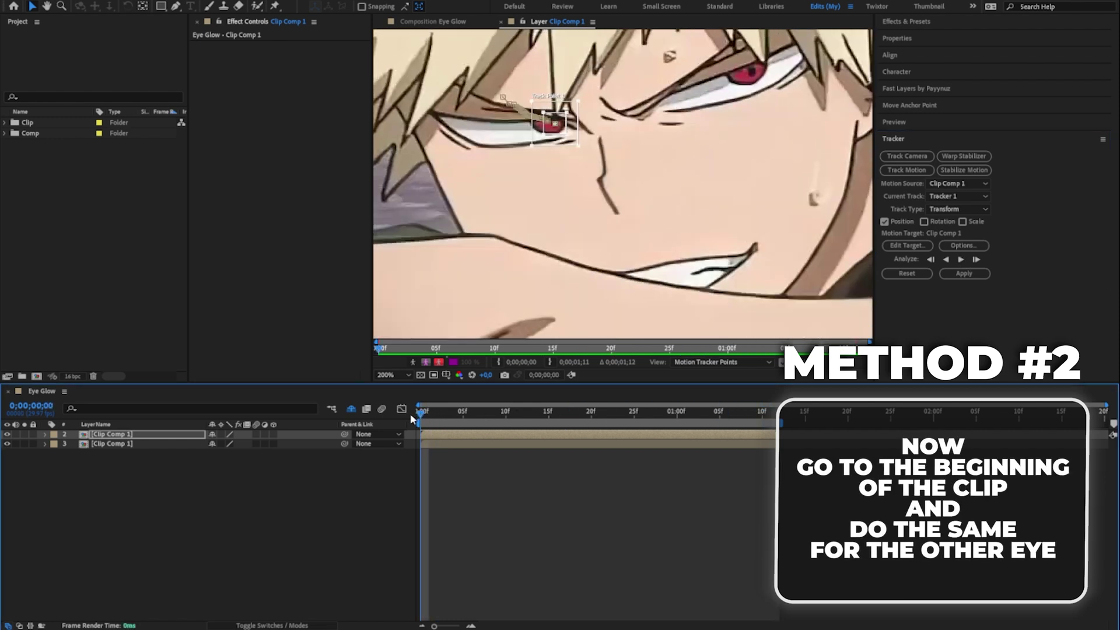
Add a second tracker on the right-hand eye, analyze it forward, and rewind to the start.
{"action": "left_click", "coordinate": [907, 170]}
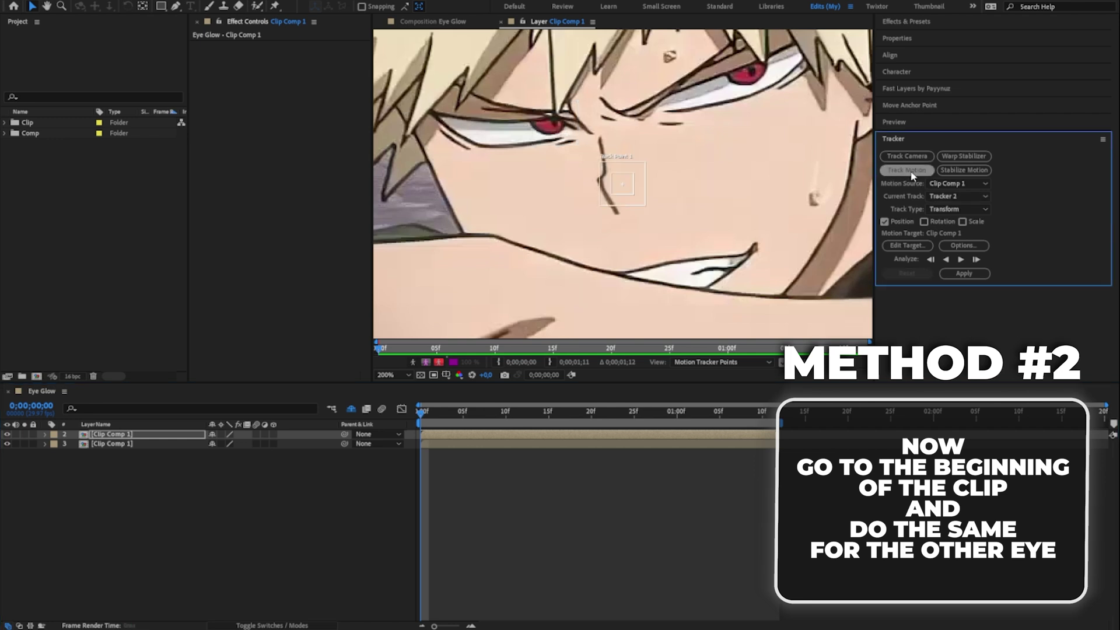
{"action": "mouse_move", "coordinate": [618, 208]}
{"action": "left_mouse_down"}
{"action": "mouse_move", "coordinate": [750, 100]}
{"action": "mouse_move", "coordinate": [741, 90]}
{"action": "left_mouse_up"}
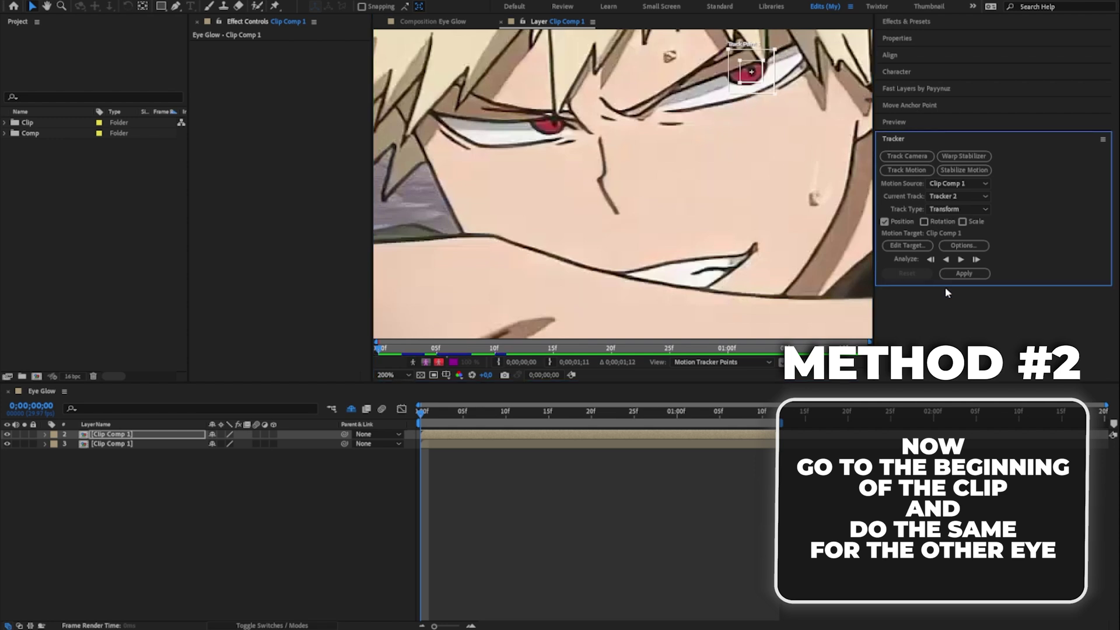
{"action": "left_click", "coordinate": [961, 261]}
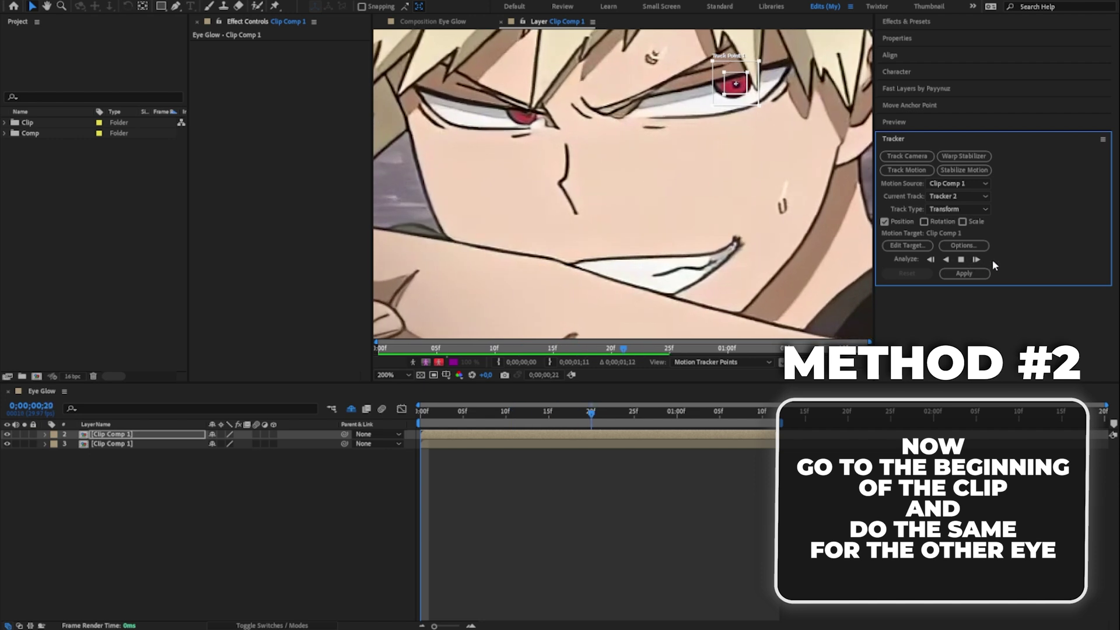
{"action": "left_click", "coordinate": [413, 412]}
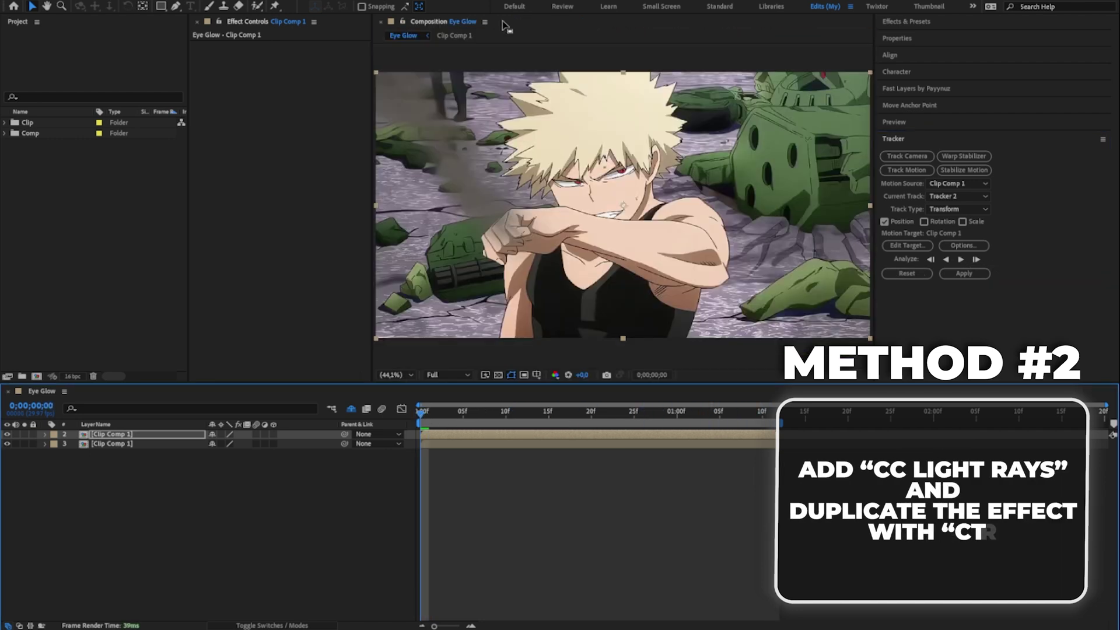
Apply CC Light Rays to layer 2 and duplicate the effect as CC Light Rays 2.
{"action": "left_click", "coordinate": [439, 436]}
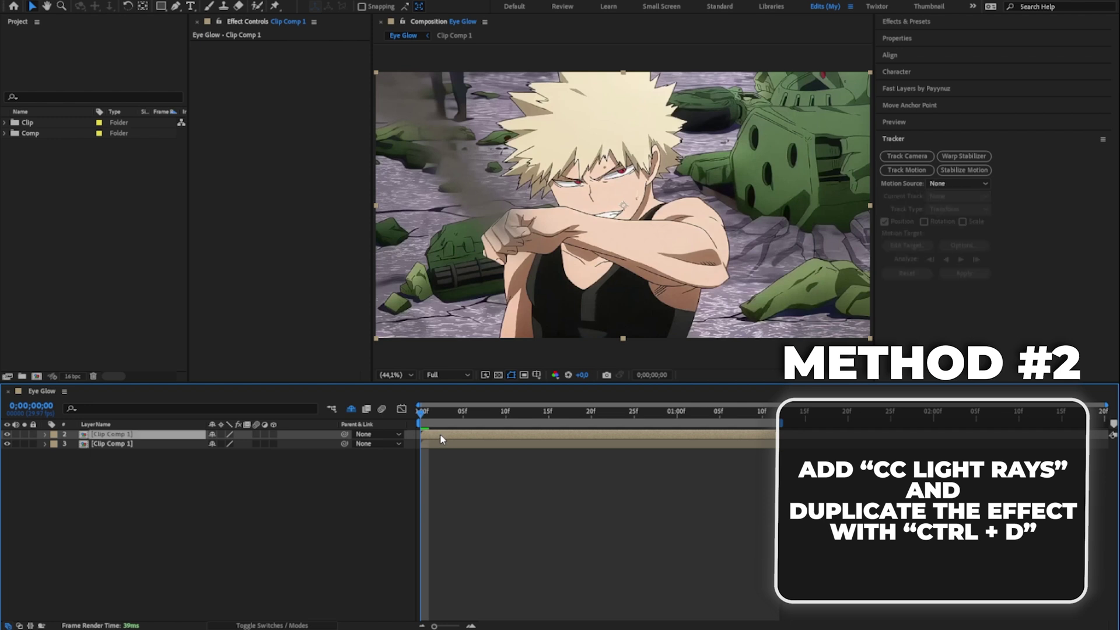
{"action": "key", "text": "ctrl+space"}
{"action": "type", "text": "cc li"}
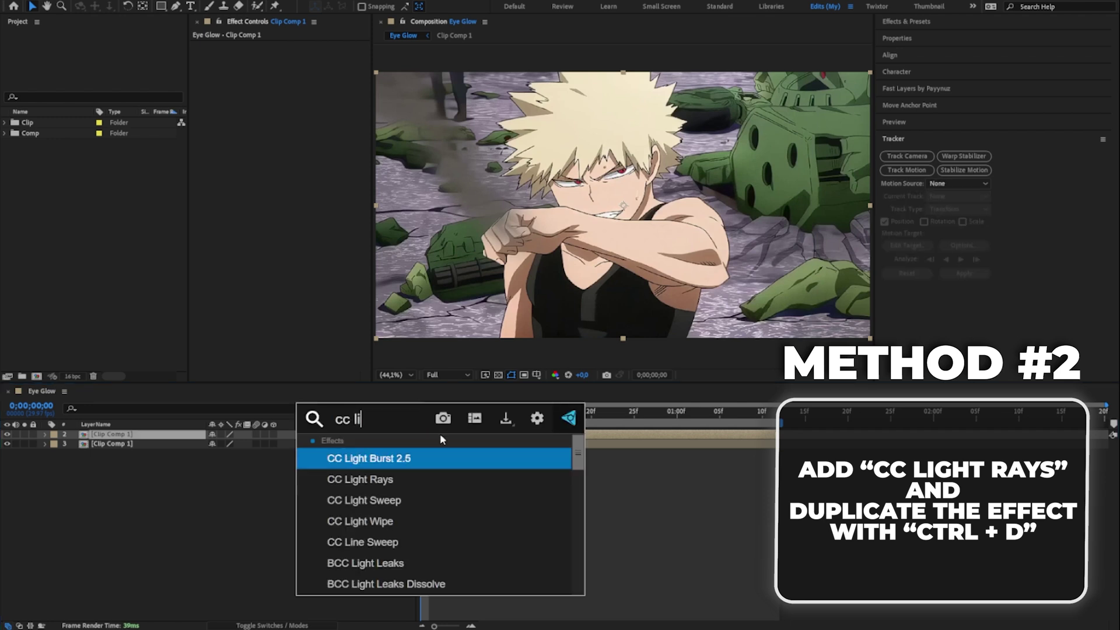
{"action": "type", "text": "ght"}
{"action": "key", "text": "Down"}
{"action": "key", "text": "Return"}
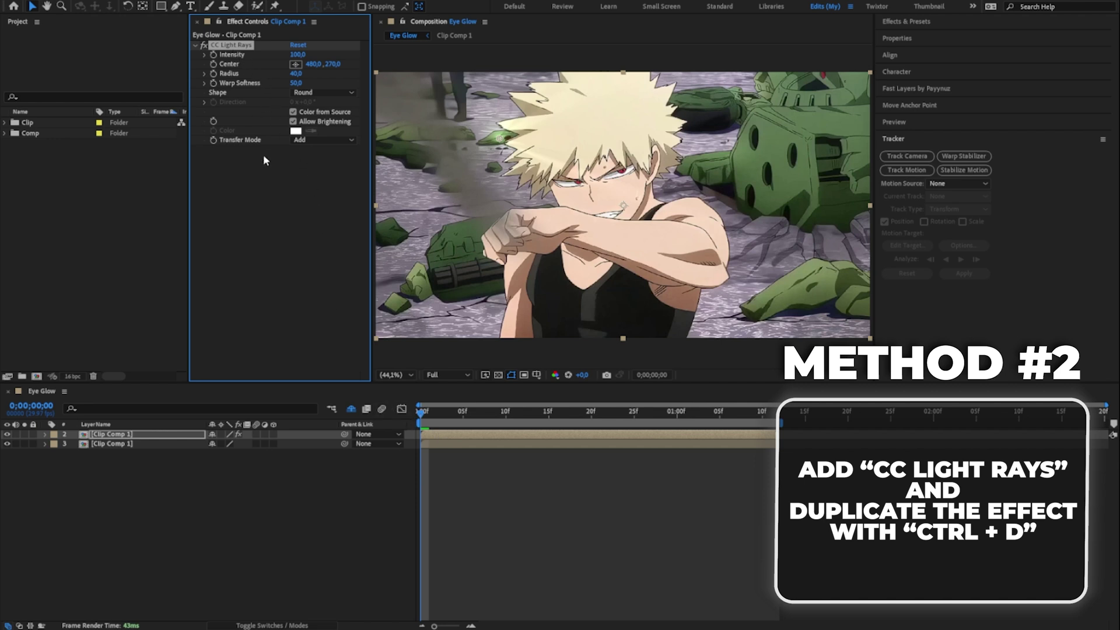
{"action": "key", "text": "ctrl+d"}
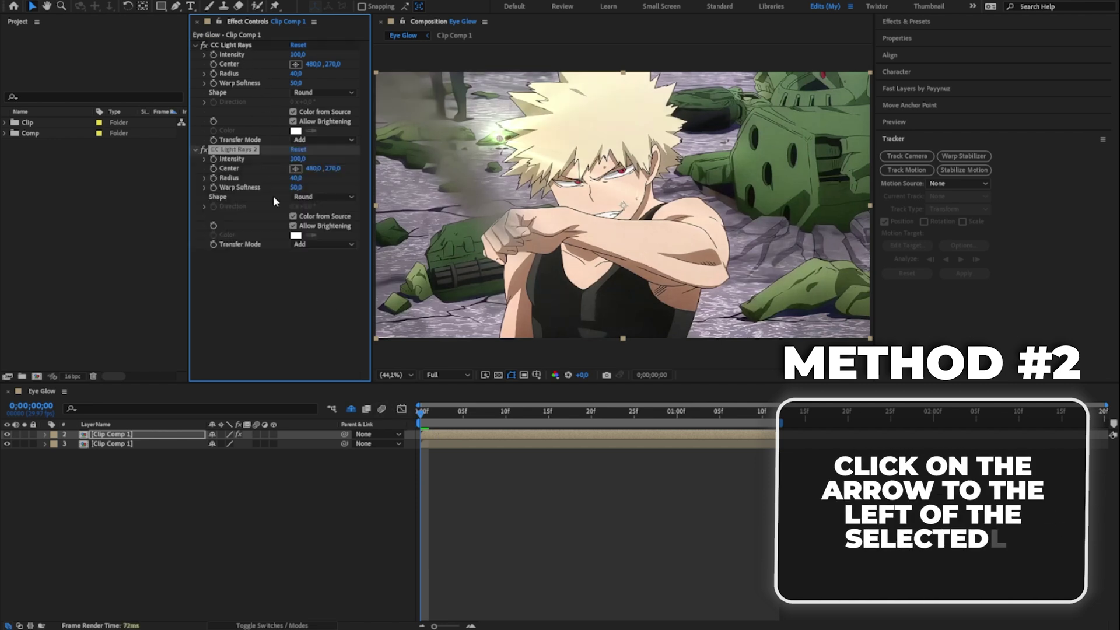
Expand layer 2 down to Tracker 1's Track Point 1 and enable an expression on CC Light Rays' Center.
{"action": "left_click", "coordinate": [109, 436]}
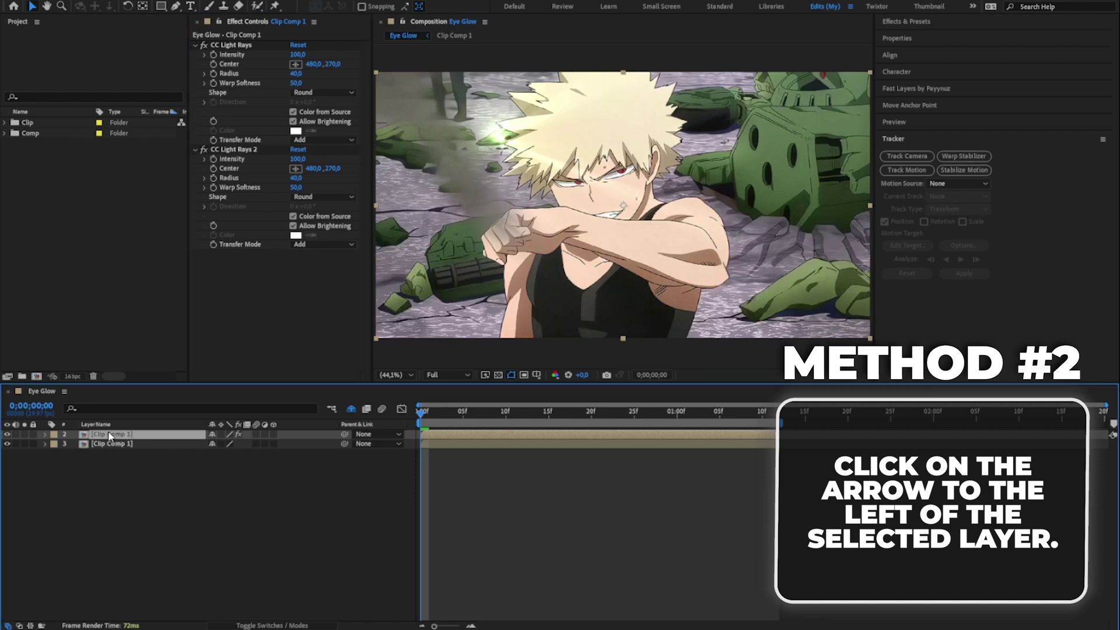
{"action": "left_click", "coordinate": [45, 435]}
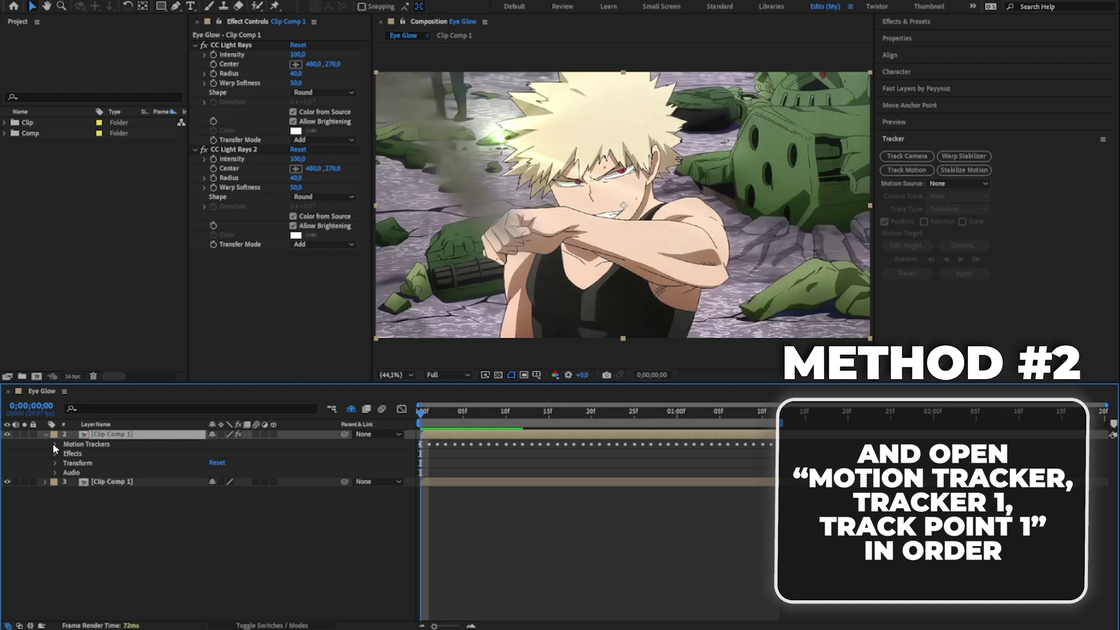
{"action": "left_click", "coordinate": [55, 445]}
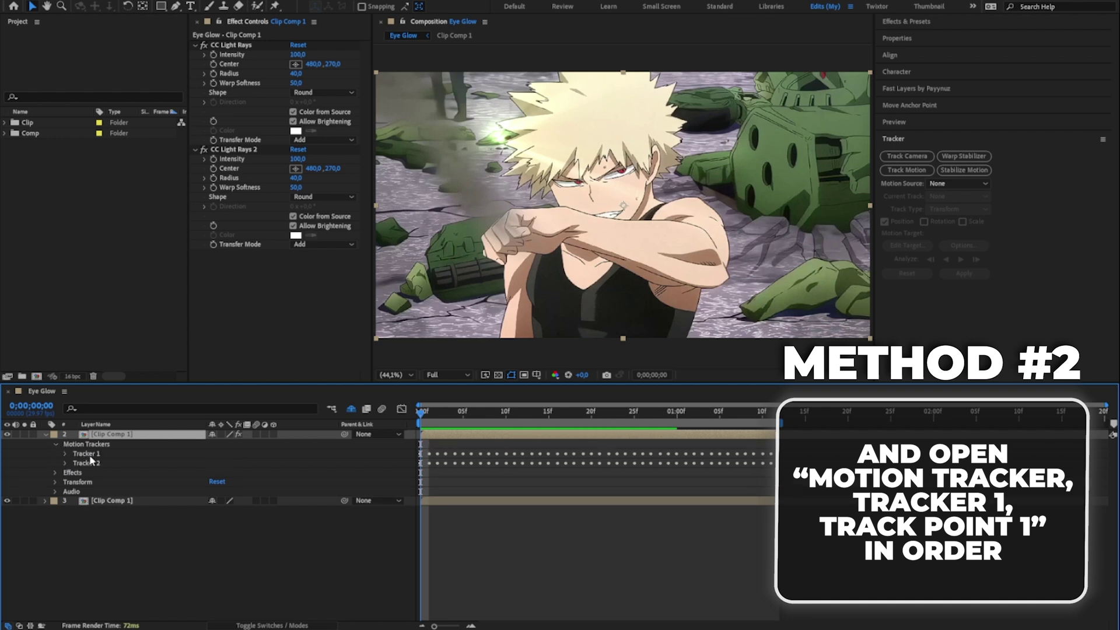
{"action": "left_click", "coordinate": [65, 453]}
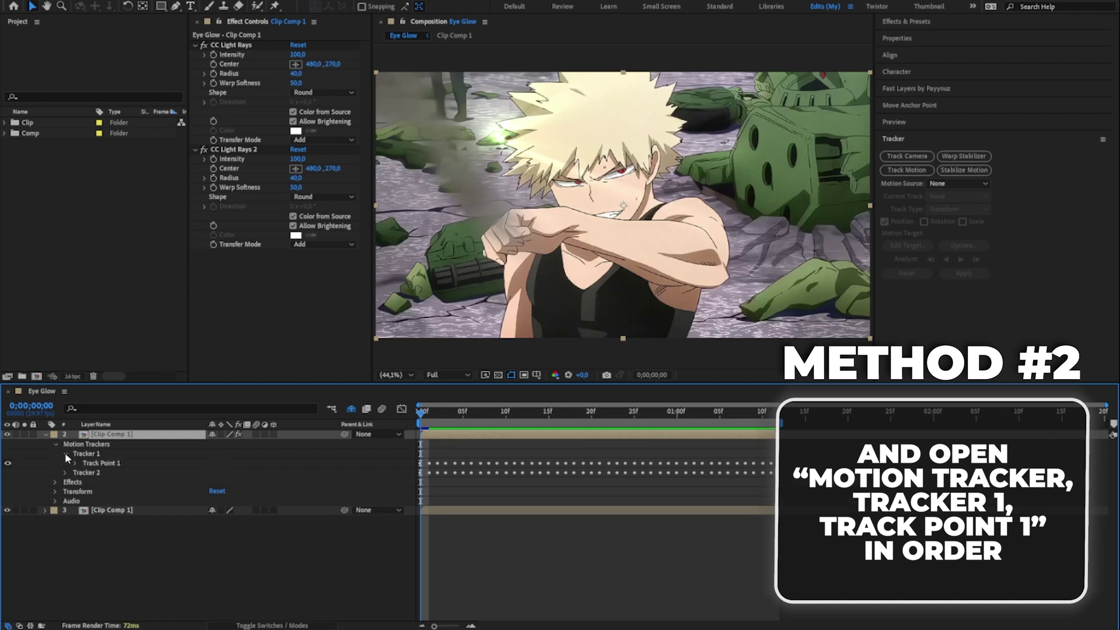
{"action": "left_click", "coordinate": [75, 463]}
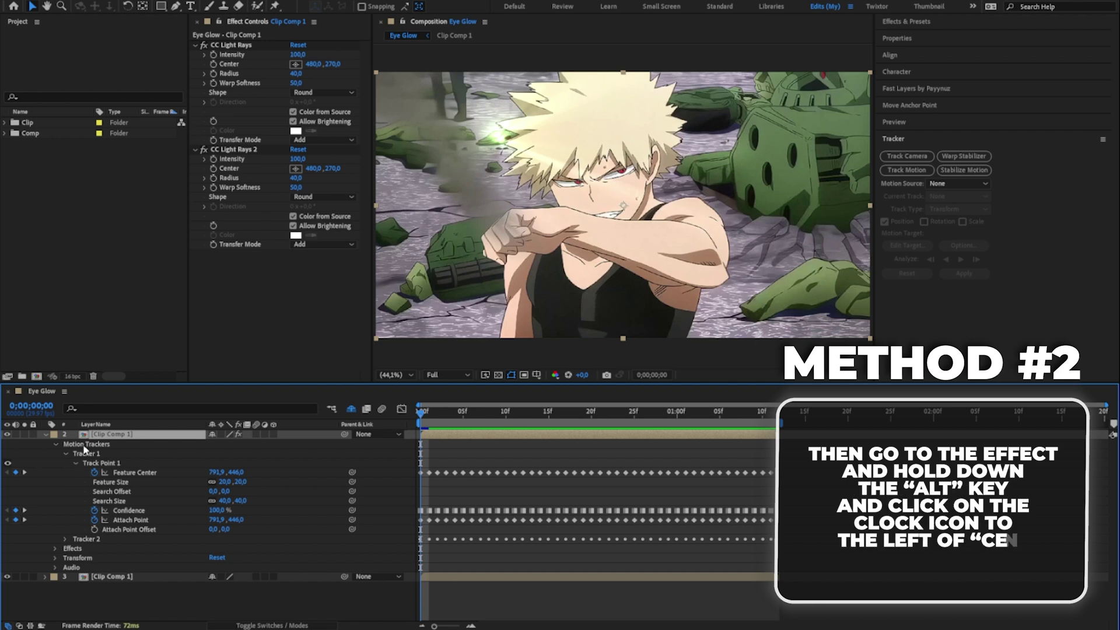
{"action": "left_click", "coordinate": [229, 47]}
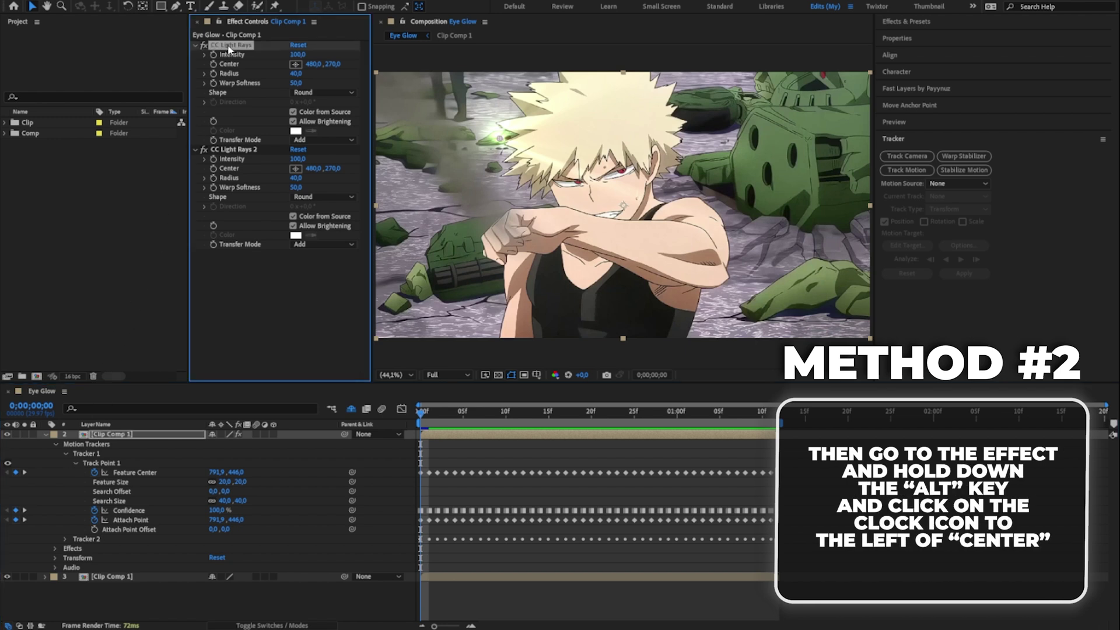
{"action": "left_click", "coordinate": [213, 64], "text": "alt"}
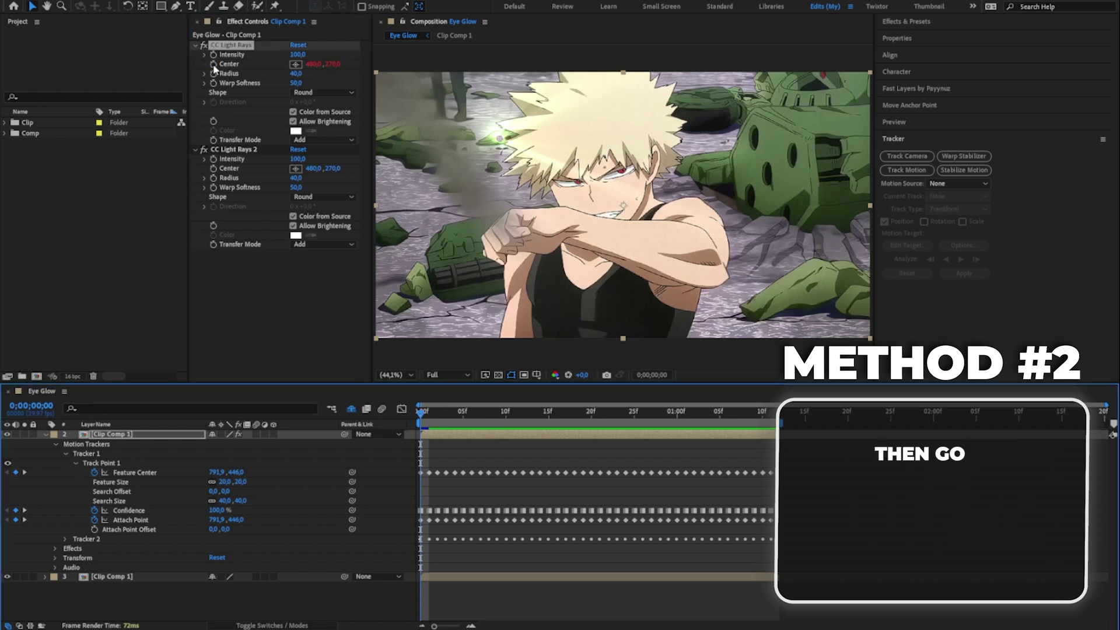
Pick-whip CC Light Rays' Center expression to Tracker 1's Track Point 1 Attach Point.
{"action": "scroll", "coordinate": [272, 467], "scroll_direction": "down", "scroll_amount": 4}
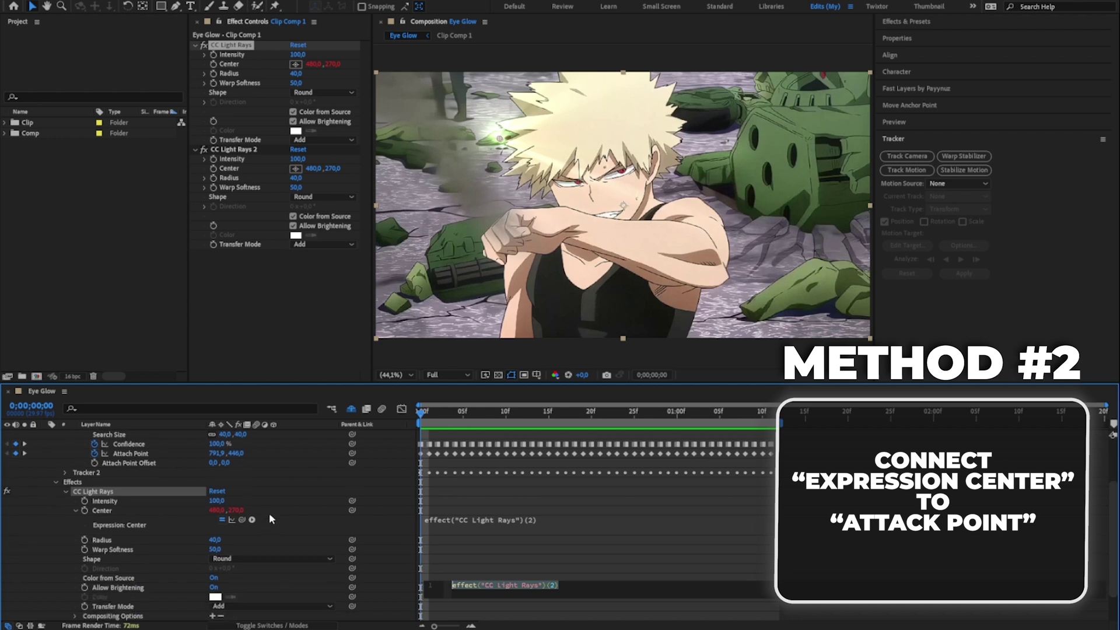
{"action": "left_click", "coordinate": [267, 508]}
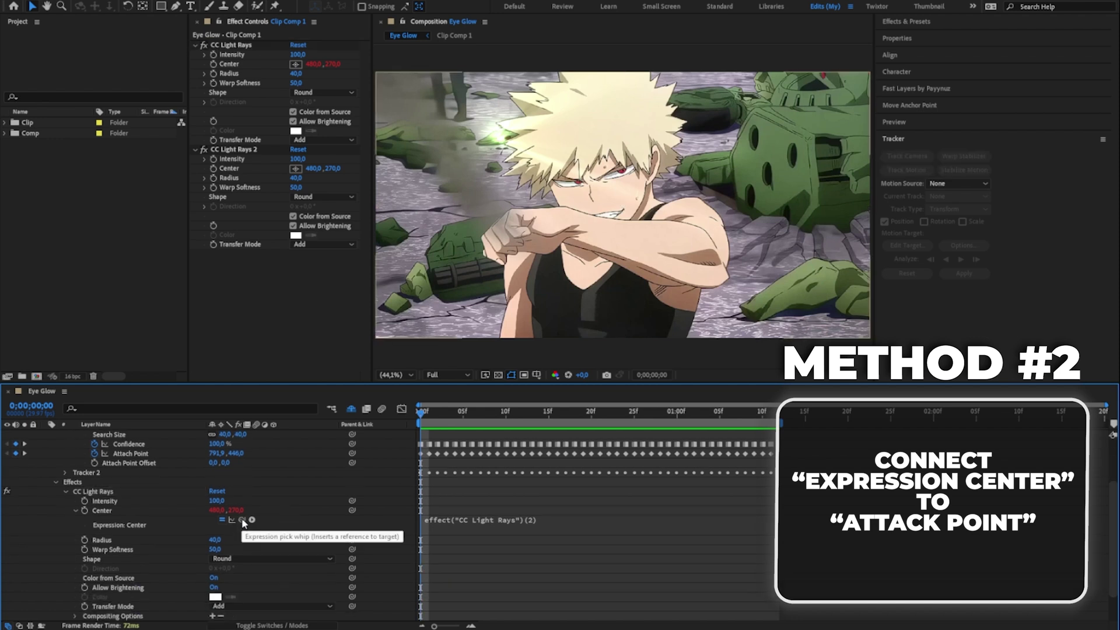
{"action": "left_click_drag", "start_coordinate": [242, 519], "coordinate": [243, 526]}
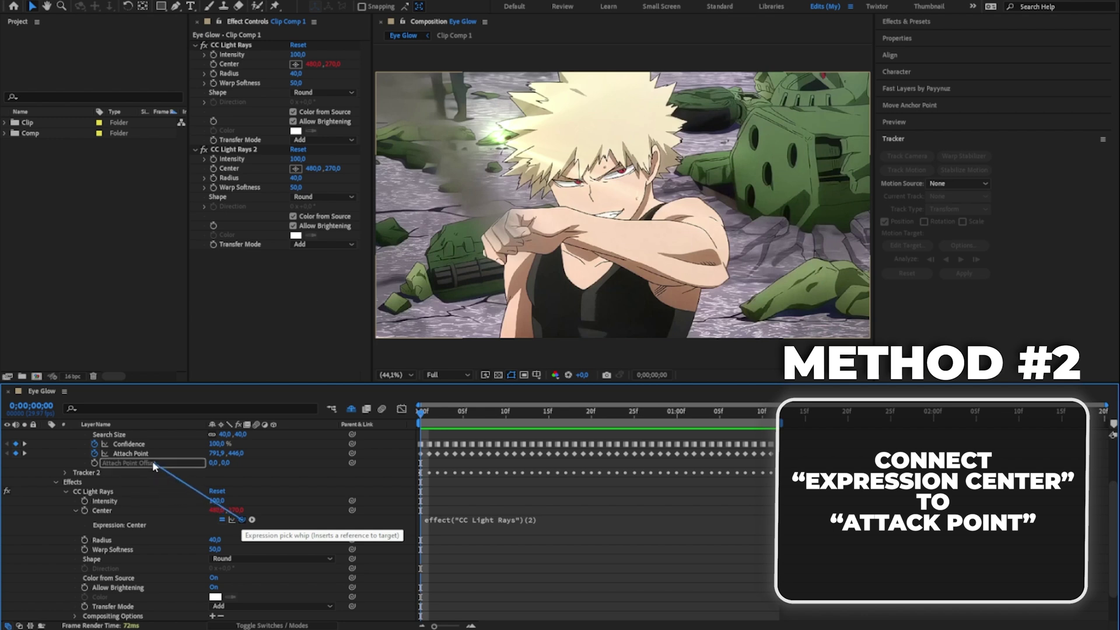
{"action": "mouse_move", "coordinate": [154, 465]}
{"action": "left_mouse_down"}
{"action": "mouse_move", "coordinate": [119, 454]}
{"action": "mouse_move", "coordinate": [140, 454]}
{"action": "left_mouse_up"}
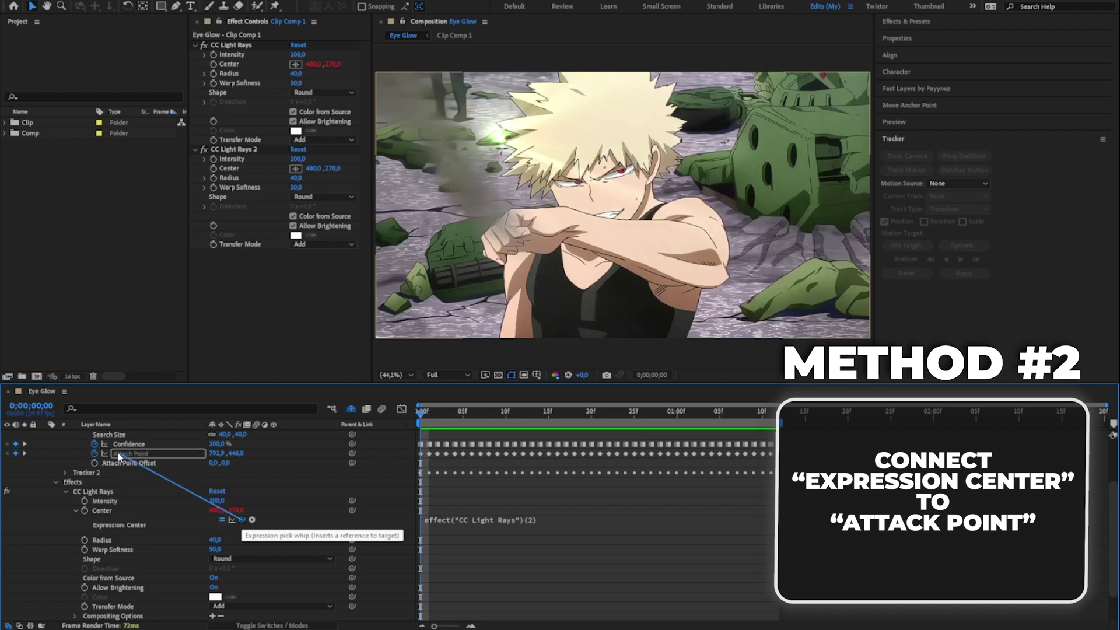
{"action": "left_click", "coordinate": [274, 523]}
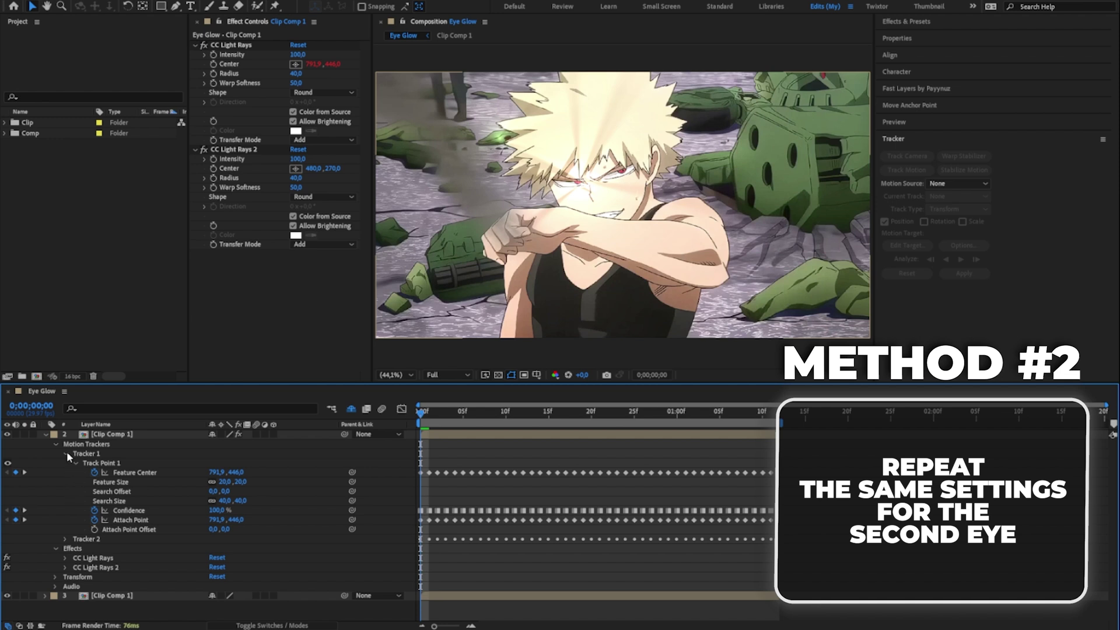
Expand Tracker 2's Track Point 1 and add an expression to CC Light Rays 2's Center.
{"action": "left_click", "coordinate": [66, 453]}
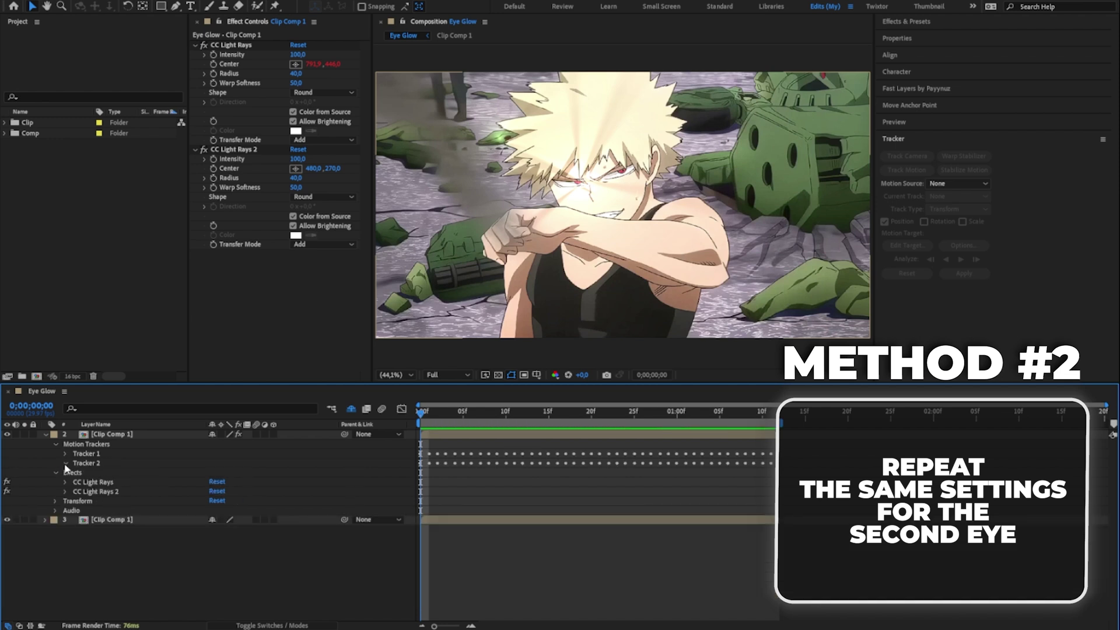
{"action": "left_click", "coordinate": [65, 462]}
{"action": "left_click", "coordinate": [76, 472]}
{"action": "left_click", "coordinate": [232, 149]}
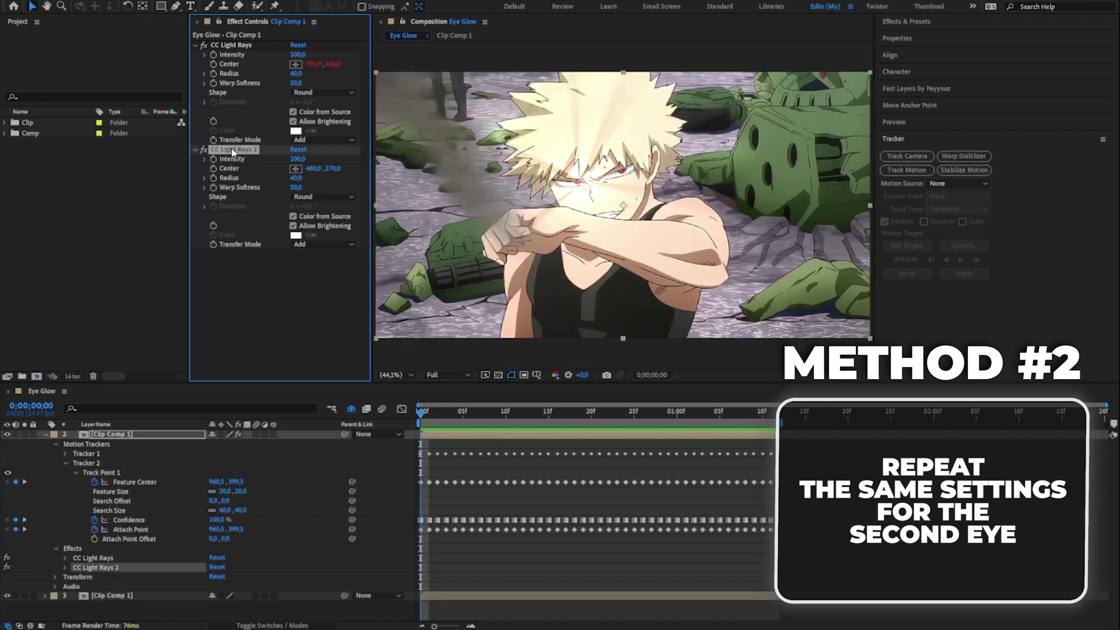
{"action": "left_click", "coordinate": [214, 168], "text": "alt"}
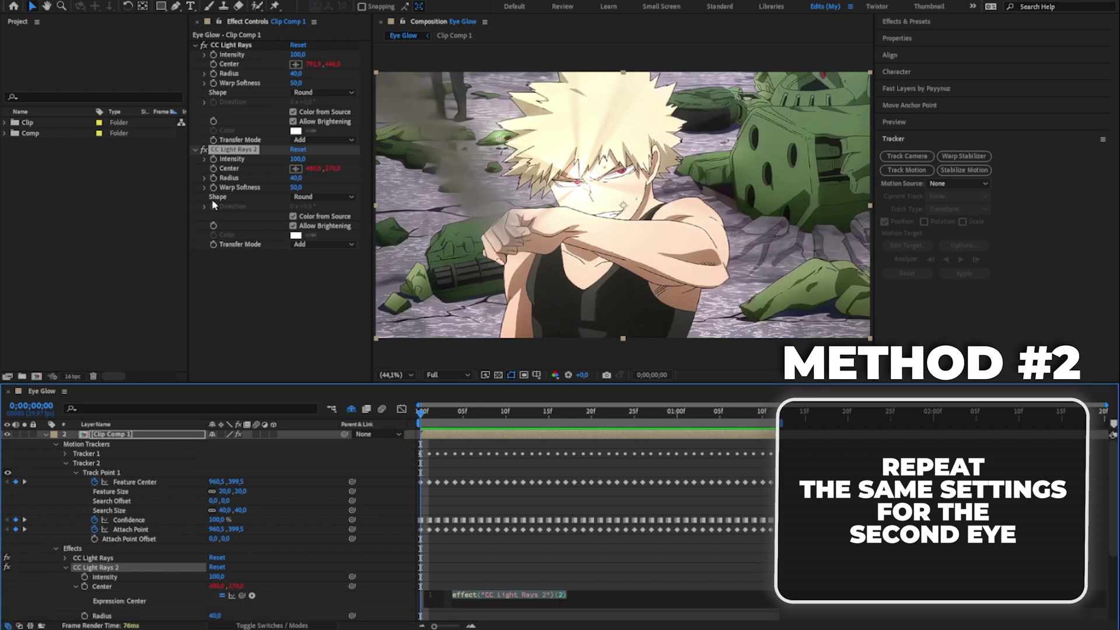
Pick-whip CC Light Rays 2's Center to Tracker 2's Attach Point, then collapse layer 2.
{"action": "left_click", "coordinate": [256, 552]}
{"action": "left_click_drag", "start_coordinate": [242, 538], "coordinate": [243, 553]}
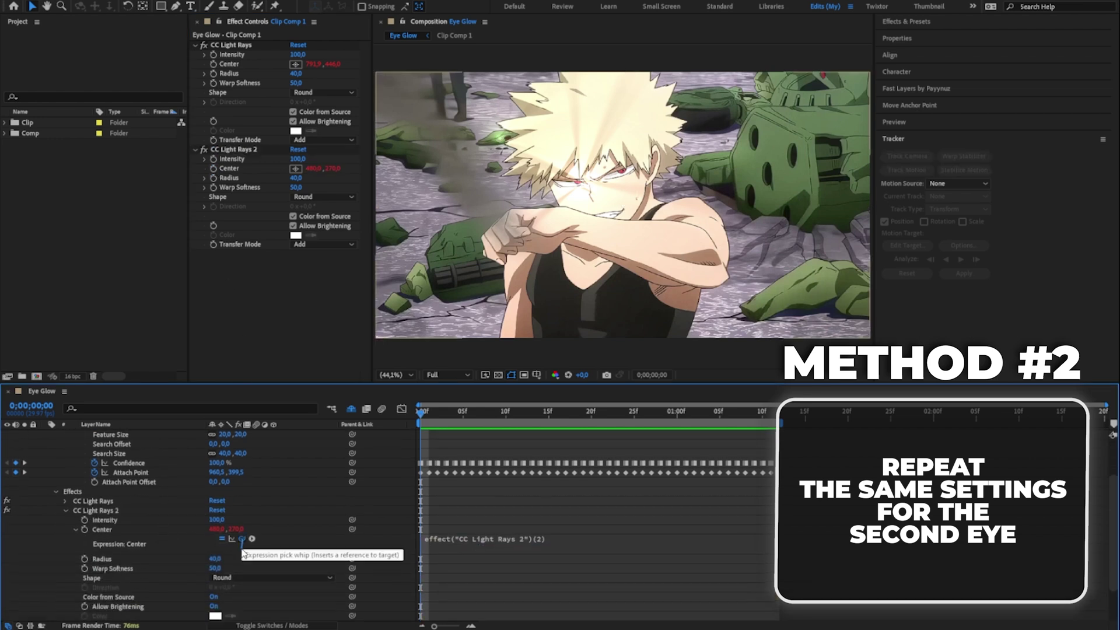
{"action": "left_click_drag", "start_coordinate": [127, 470], "coordinate": [127, 470]}
{"action": "left_click", "coordinate": [269, 540]}
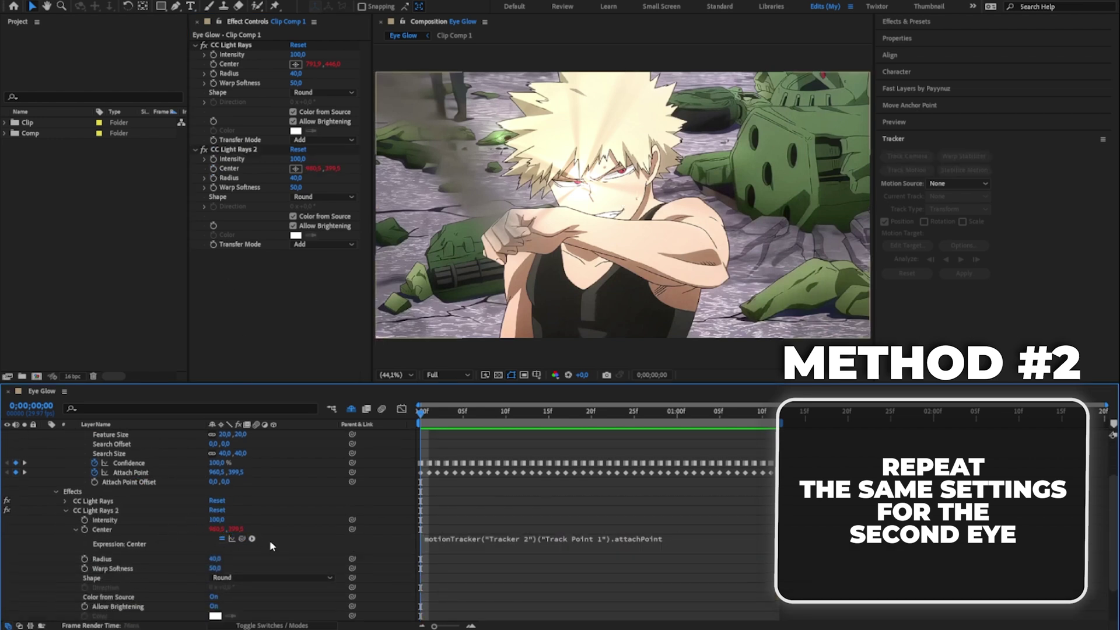
{"action": "left_click", "coordinate": [56, 492]}
{"action": "left_click", "coordinate": [56, 443]}
{"action": "left_click", "coordinate": [46, 434]}
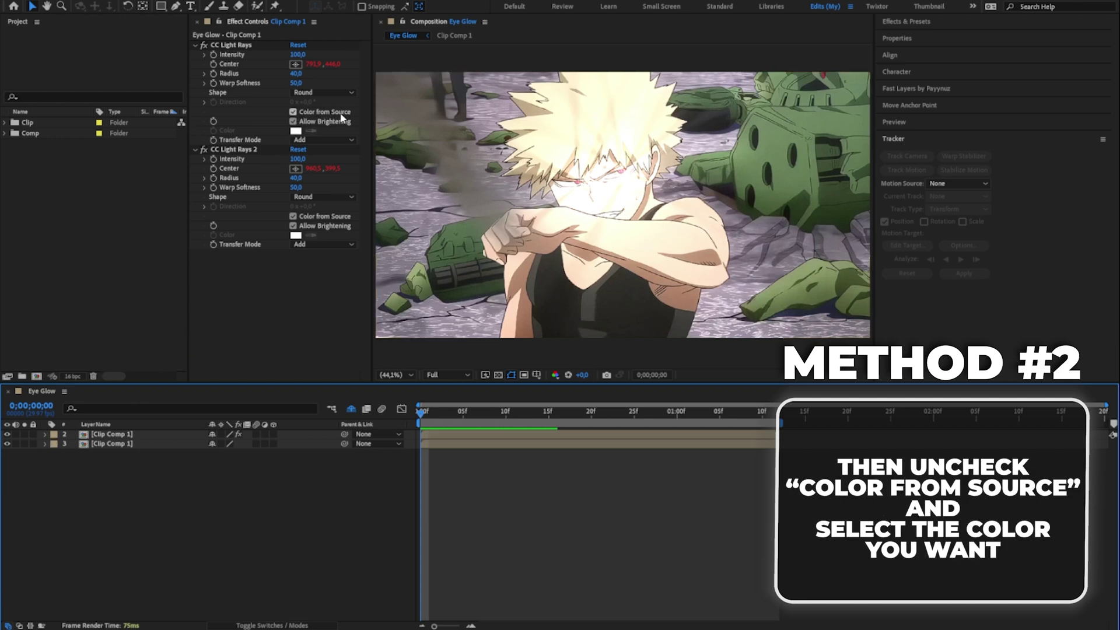
Make the first CC Light Rays a custom pure red instead of source colour, with Radius 15.
{"action": "left_click", "coordinate": [293, 112]}
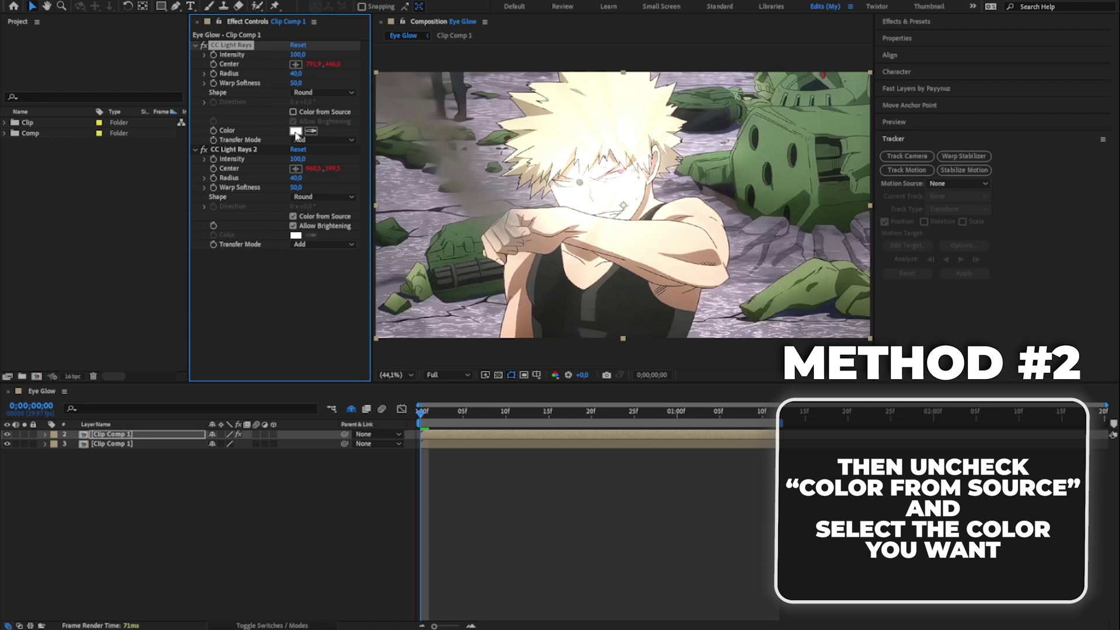
{"action": "left_click", "coordinate": [296, 132]}
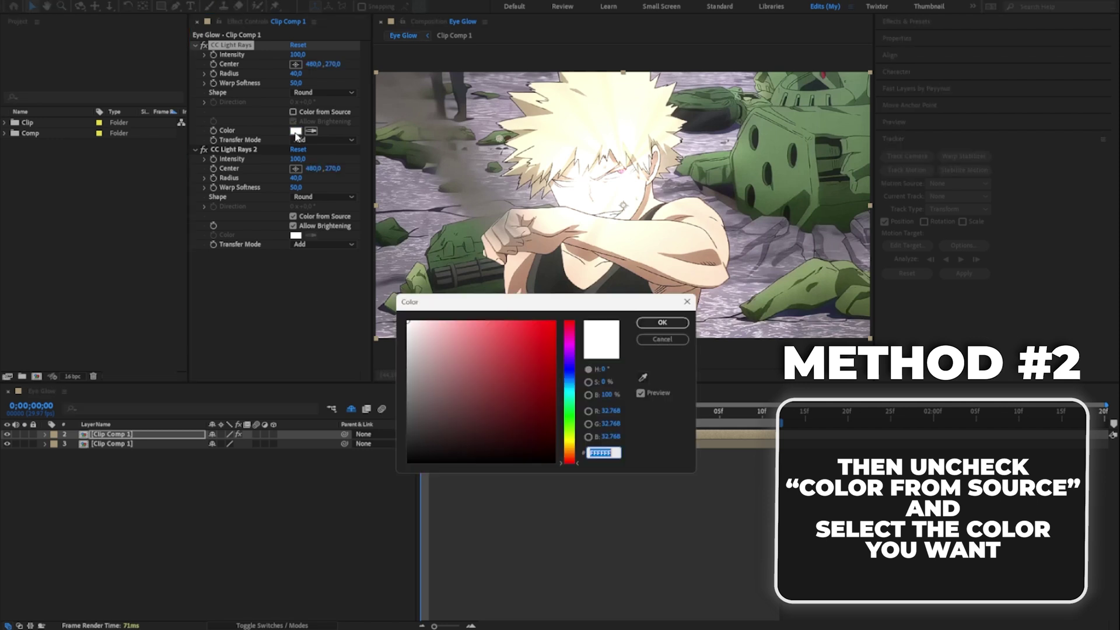
{"action": "left_click_drag", "start_coordinate": [478, 331], "coordinate": [568, 308]}
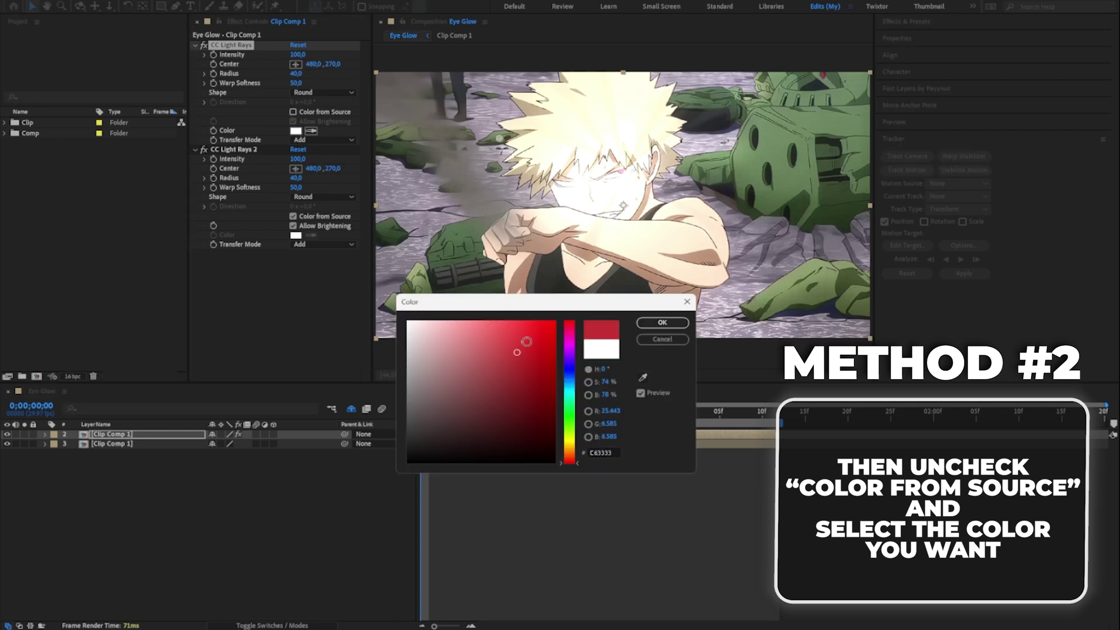
{"action": "left_click", "coordinate": [653, 321]}
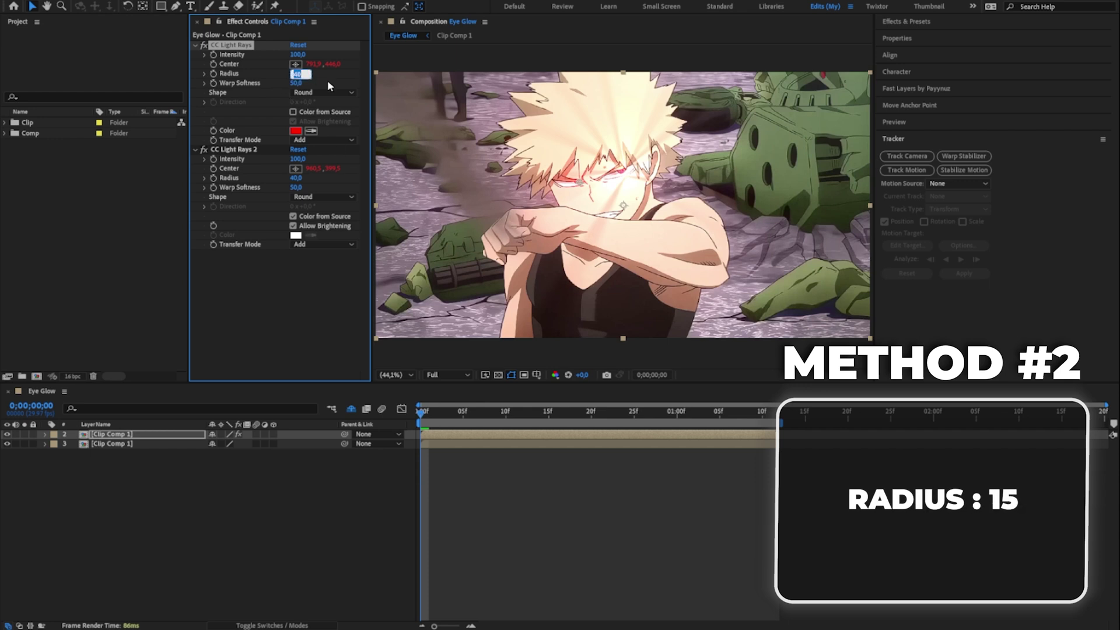
{"action": "type", "text": "15"}
{"action": "key", "text": "Return"}
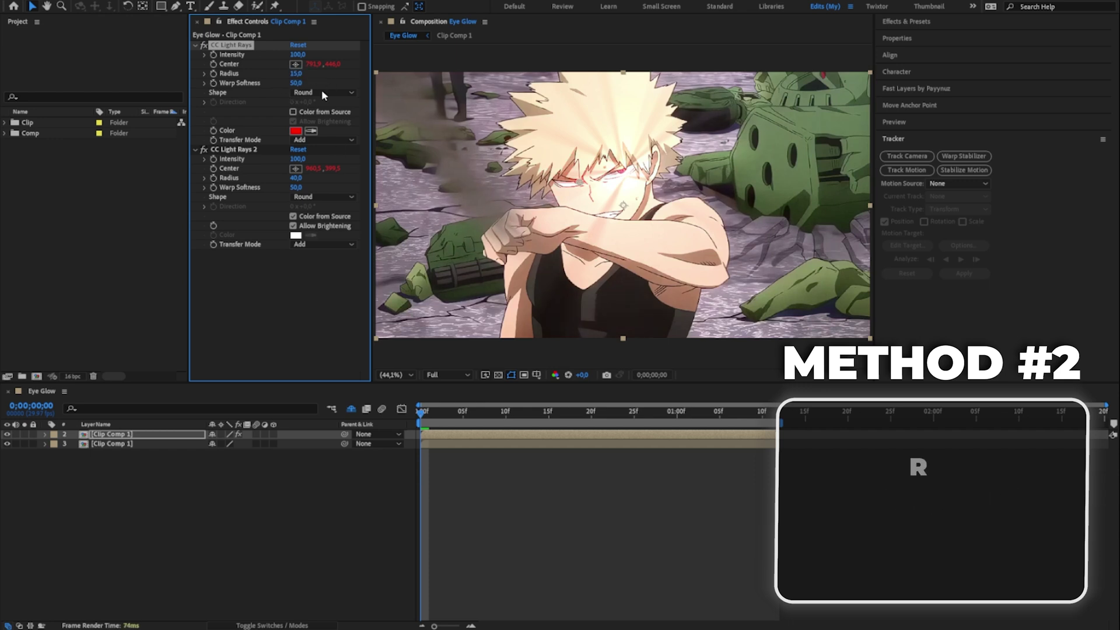
Set CC Light Rays 2 to custom colour FF0000 with Radius 15.
{"action": "left_click", "coordinate": [293, 216]}
{"action": "left_click", "coordinate": [296, 235]}
{"action": "type", "text": "FF0000"}
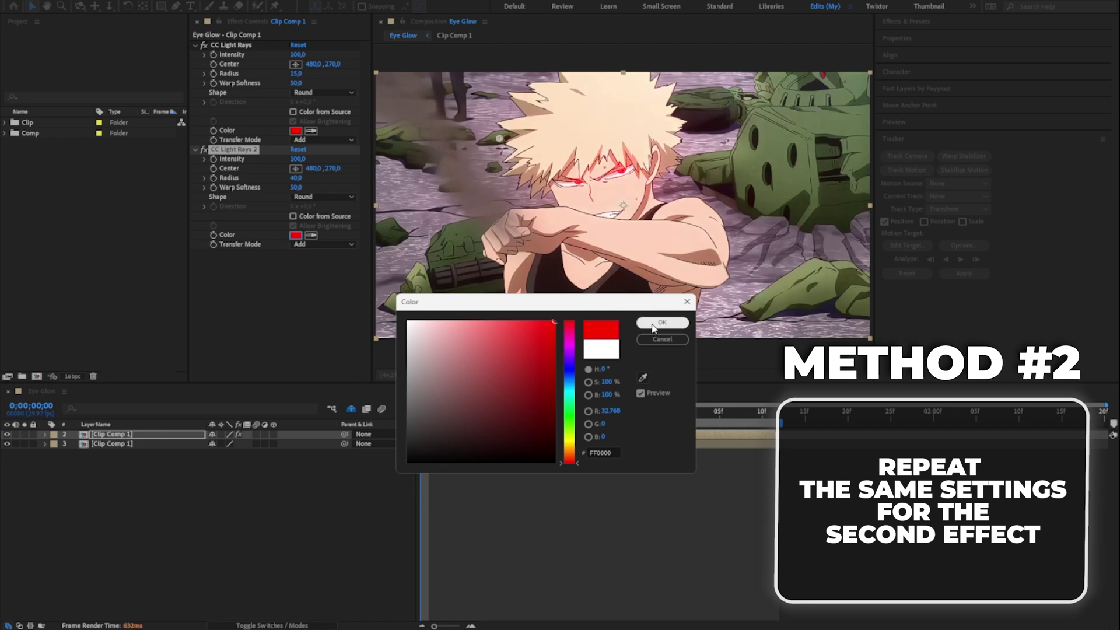
{"action": "left_click", "coordinate": [661, 323]}
{"action": "type", "text": "15"}
{"action": "key", "text": "Return"}
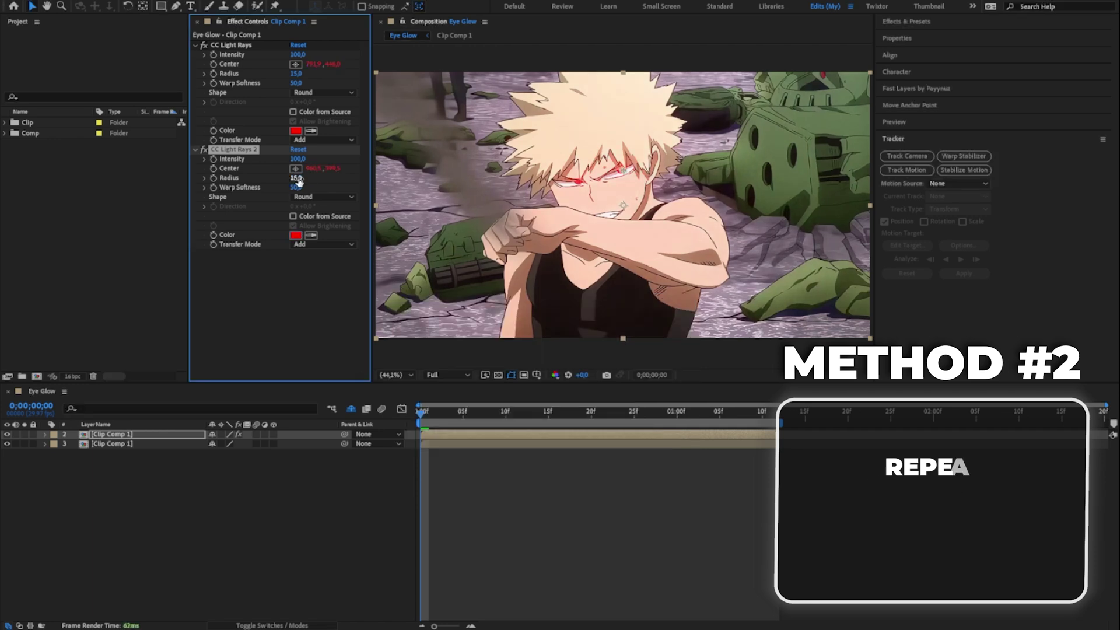
Play a timeline preview of the red light-ray eye glow.
{"action": "left_click", "coordinate": [422, 417]}
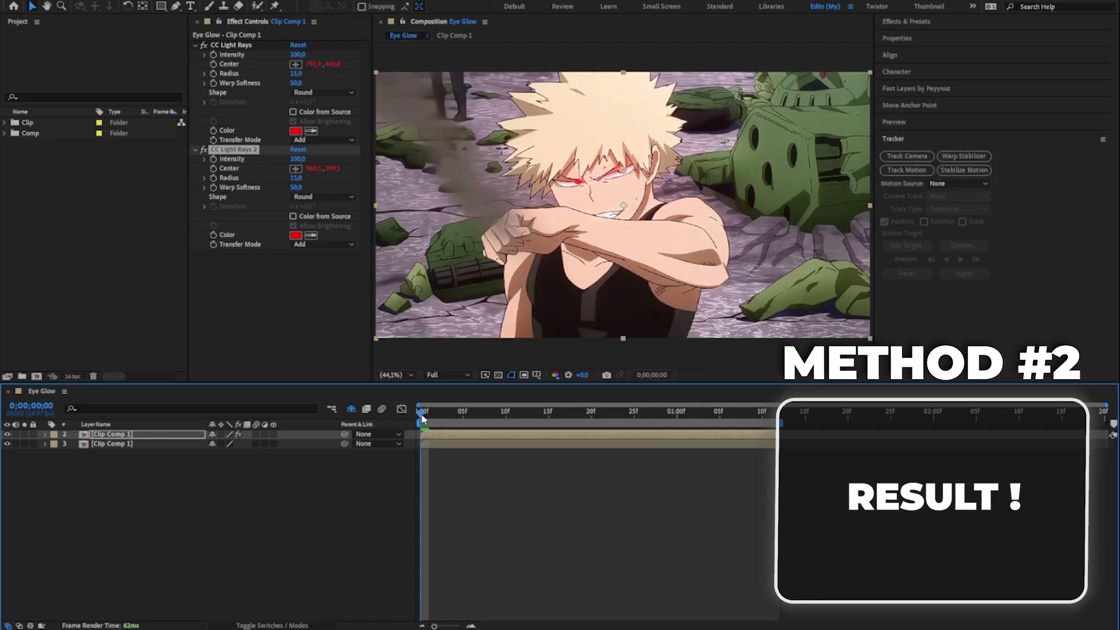
{"action": "key", "text": "space"}
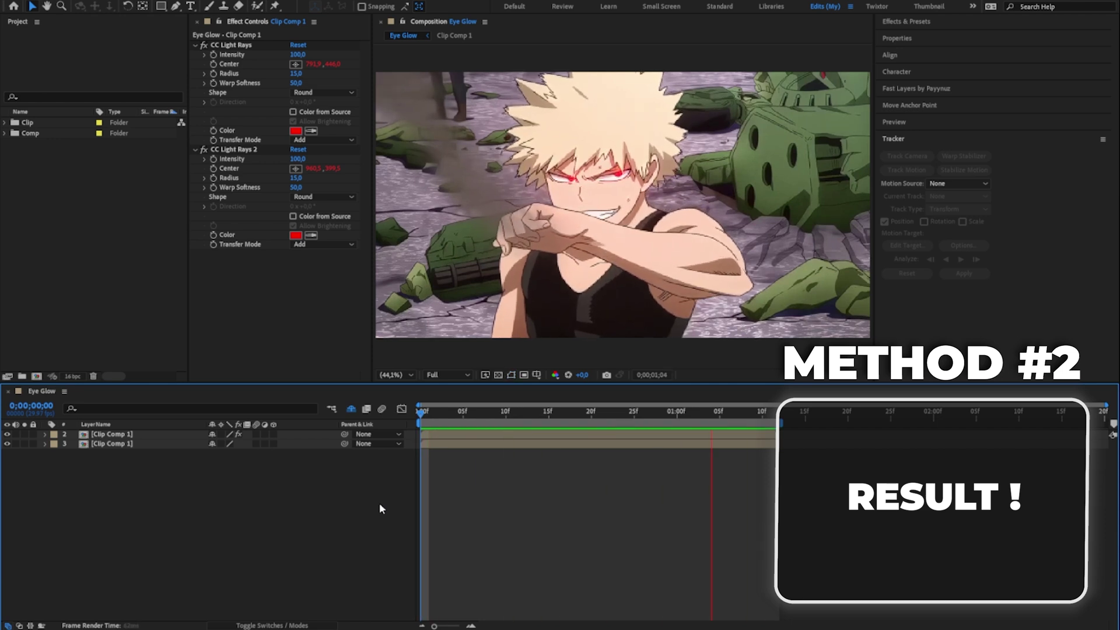
{"action": "key", "text": "space"}
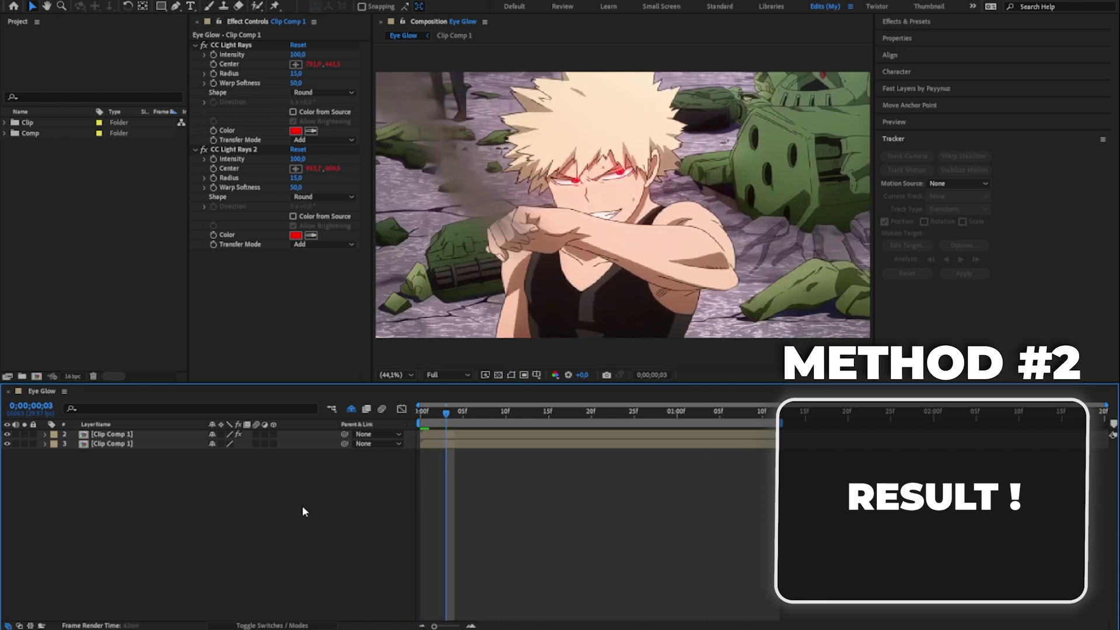
Toggle the light-ray layer off and on to compare, then turn it off and clear it from the list.
{"action": "left_click", "coordinate": [7, 435]}
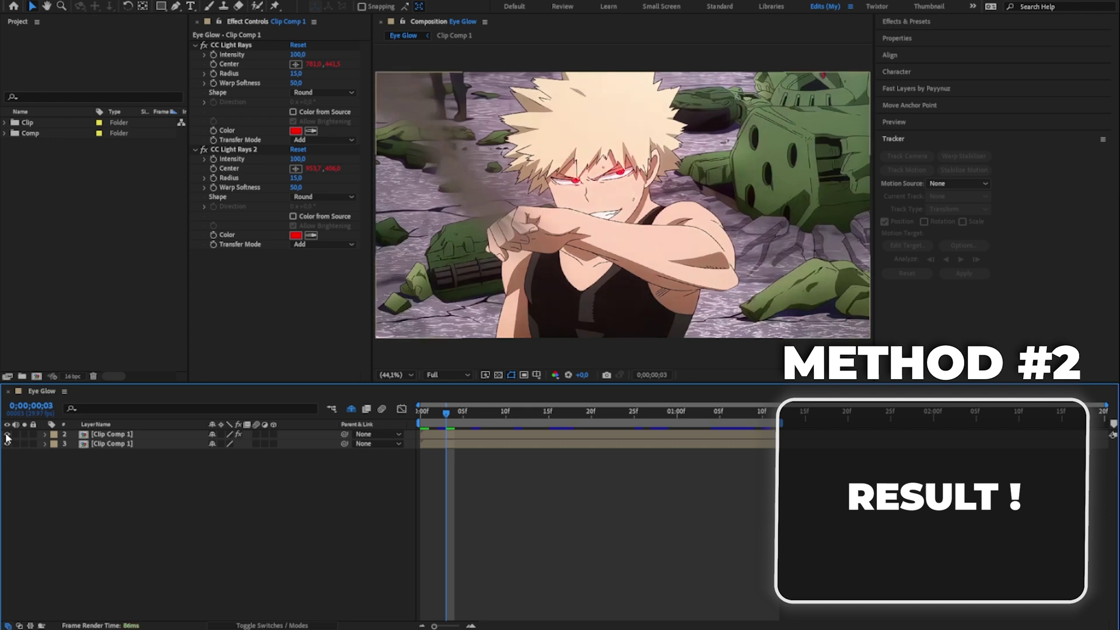
{"action": "left_click", "coordinate": [7, 434]}
{"action": "left_click", "coordinate": [8, 433]}
{"action": "key", "text": "Delete"}
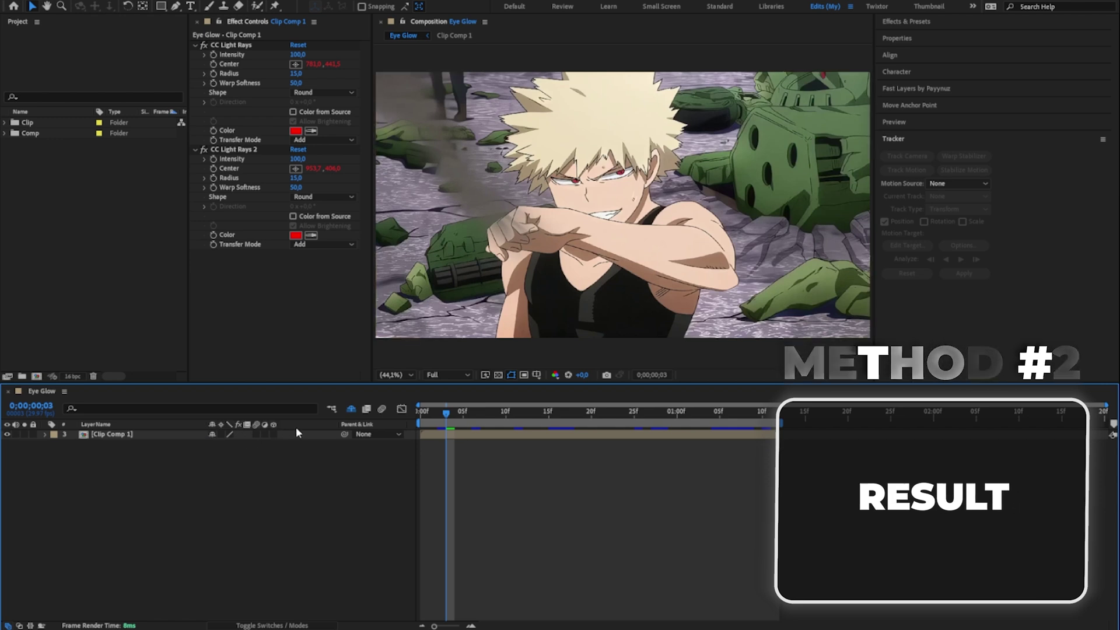
At frame 0, duplicate the Clip Comp 1 layer, zoom in, and begin a Pen mask at an eye's corner.
{"action": "left_click_drag", "start_coordinate": [445, 414], "coordinate": [407, 422]}
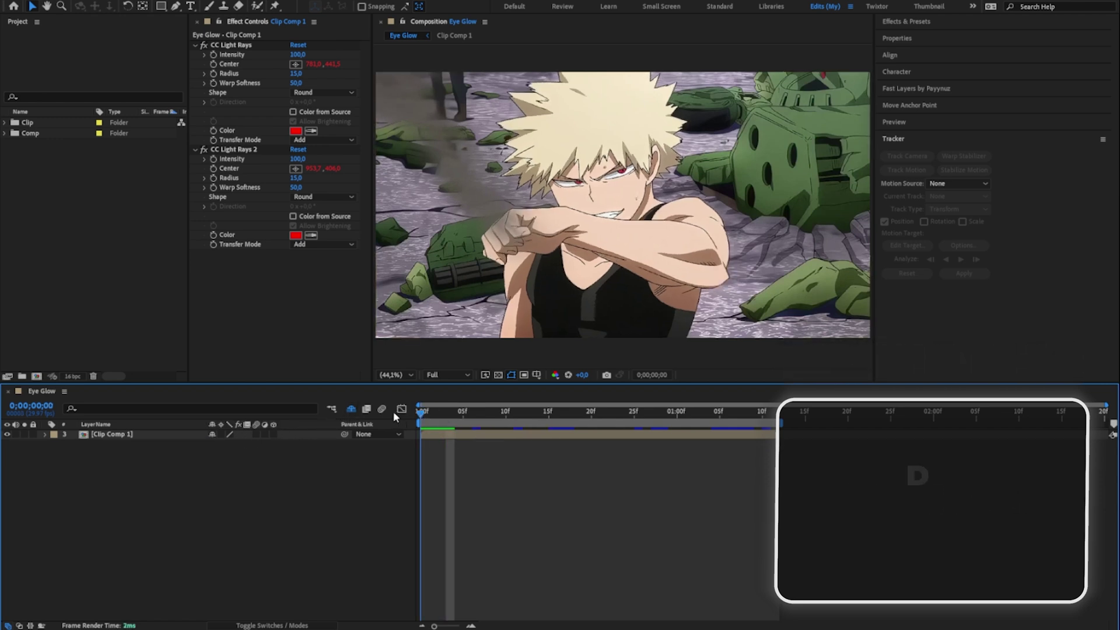
{"action": "left_click", "coordinate": [437, 434]}
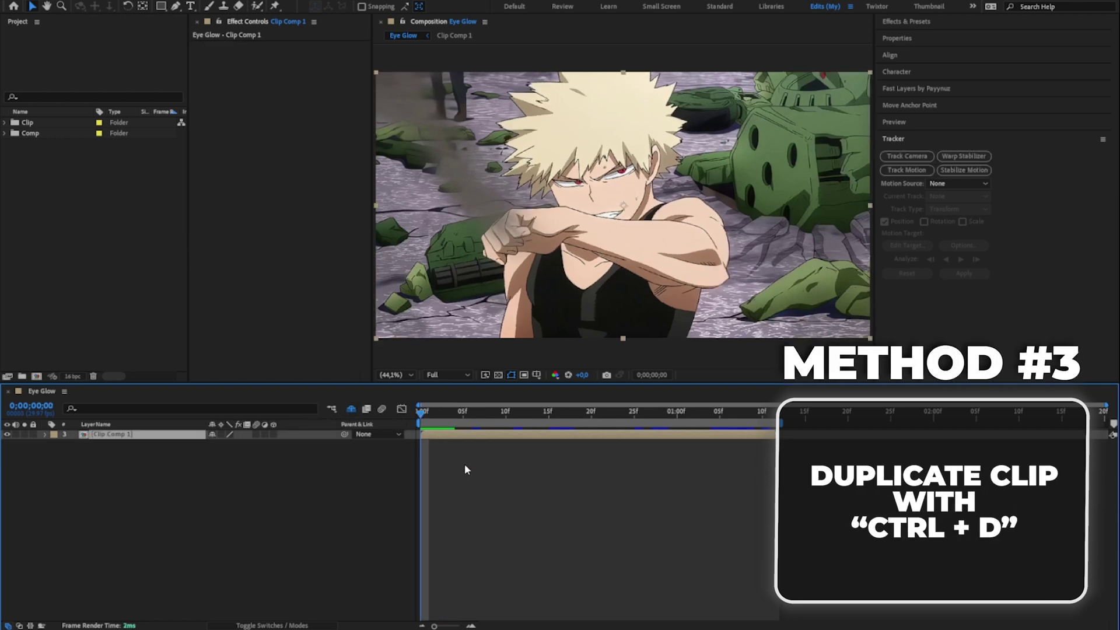
{"action": "key", "text": "ctrl+d"}
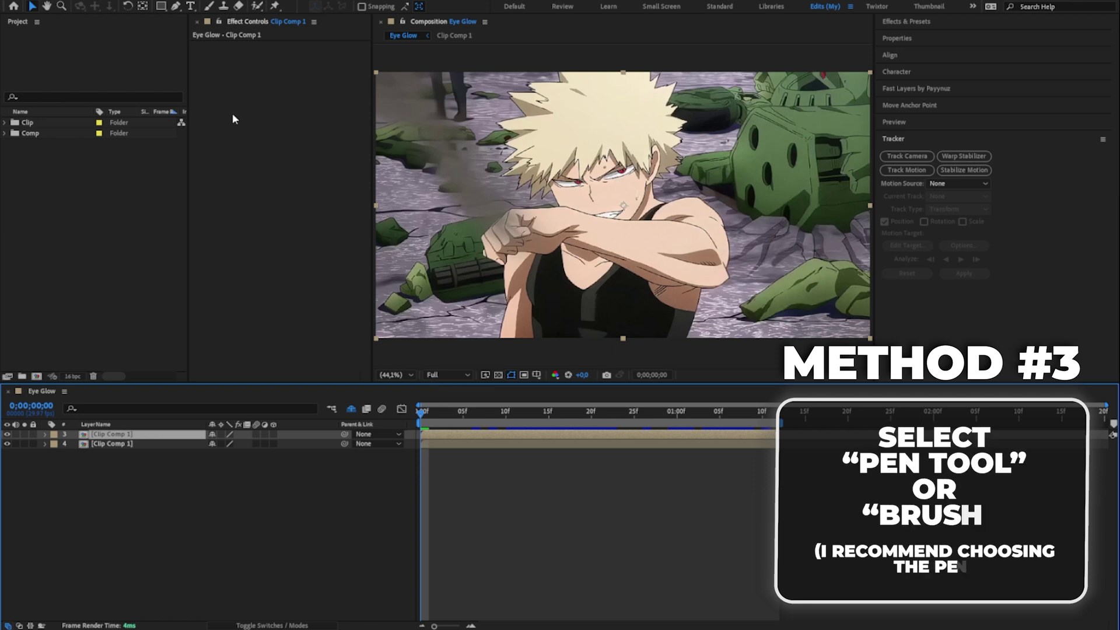
{"action": "left_click", "coordinate": [175, 7]}
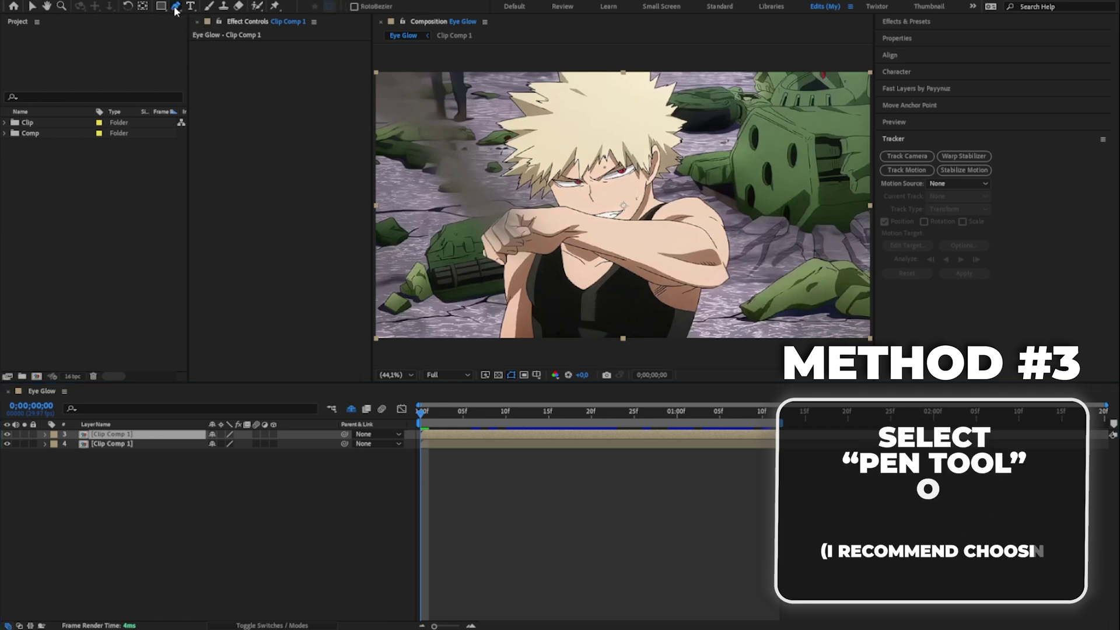
{"action": "scroll", "coordinate": [592, 162], "scroll_direction": "up", "scroll_amount": 5}
{"action": "left_click", "coordinate": [515, 202]}
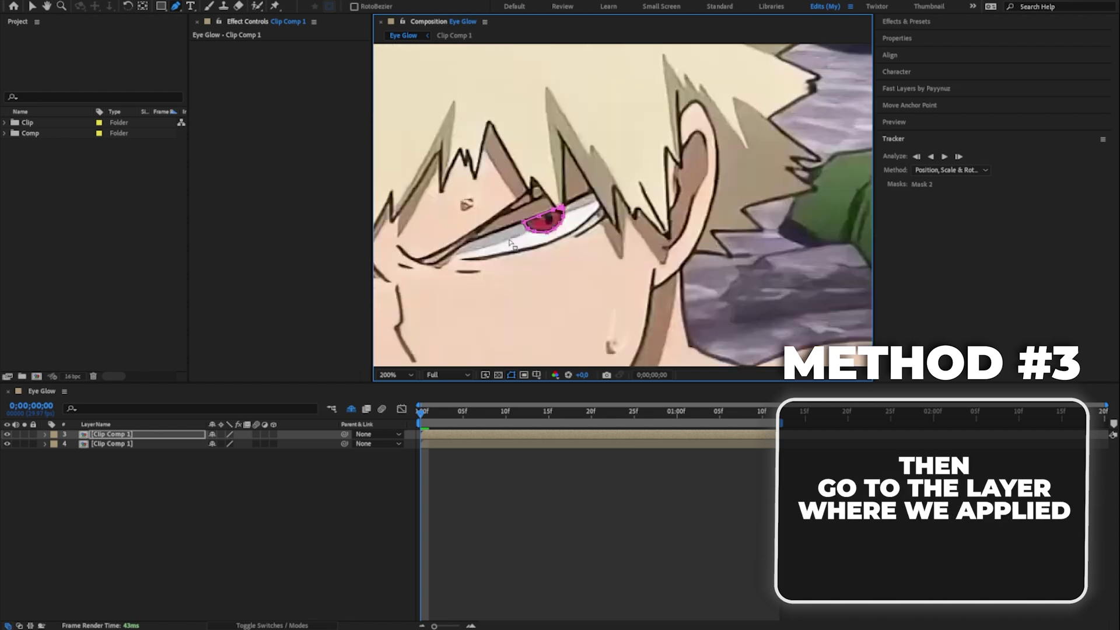
Pan to the left eye, reveal the layer's masks, and track Mask 1's path forward.
{"action": "key", "text": "h"}
{"action": "left_click_drag", "start_coordinate": [474, 290], "coordinate": [597, 224]}
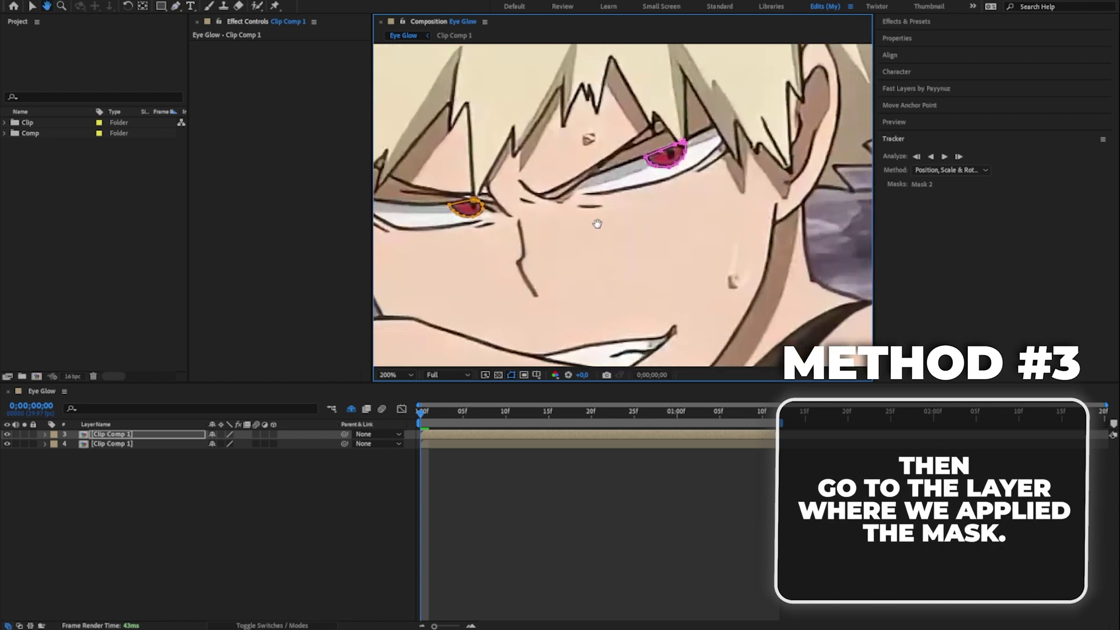
{"action": "left_click", "coordinate": [119, 434]}
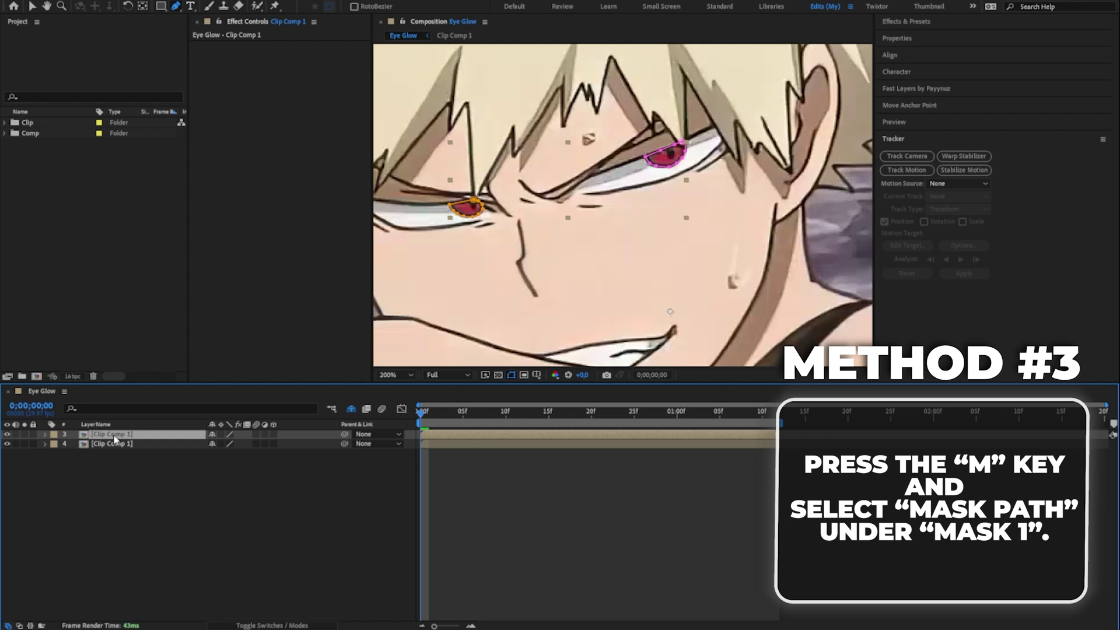
{"action": "key", "text": "m"}
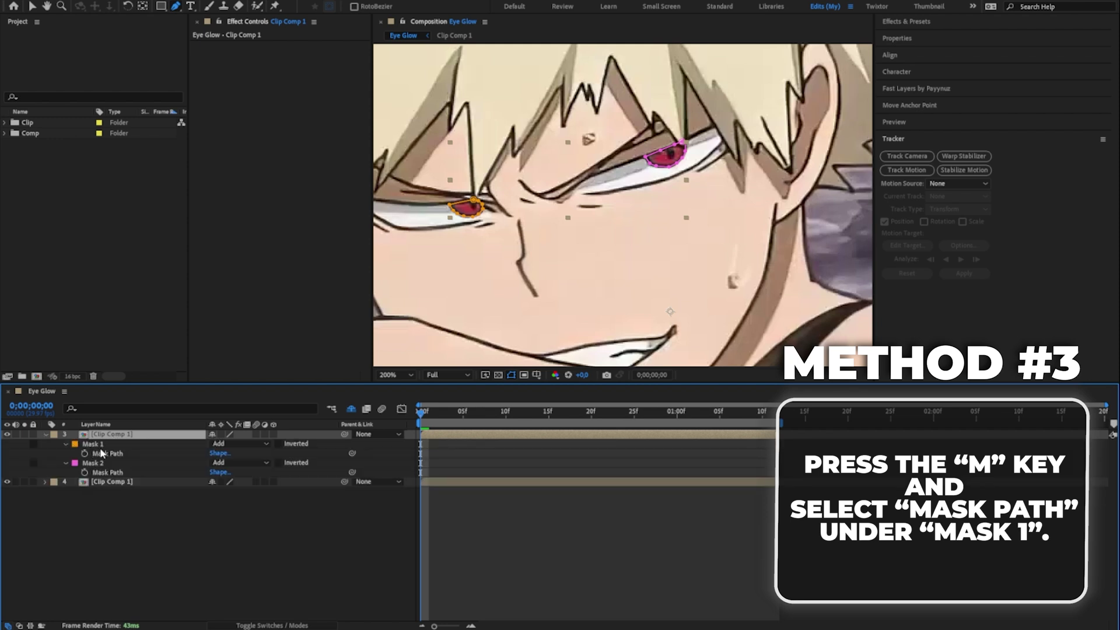
{"action": "left_click", "coordinate": [113, 454]}
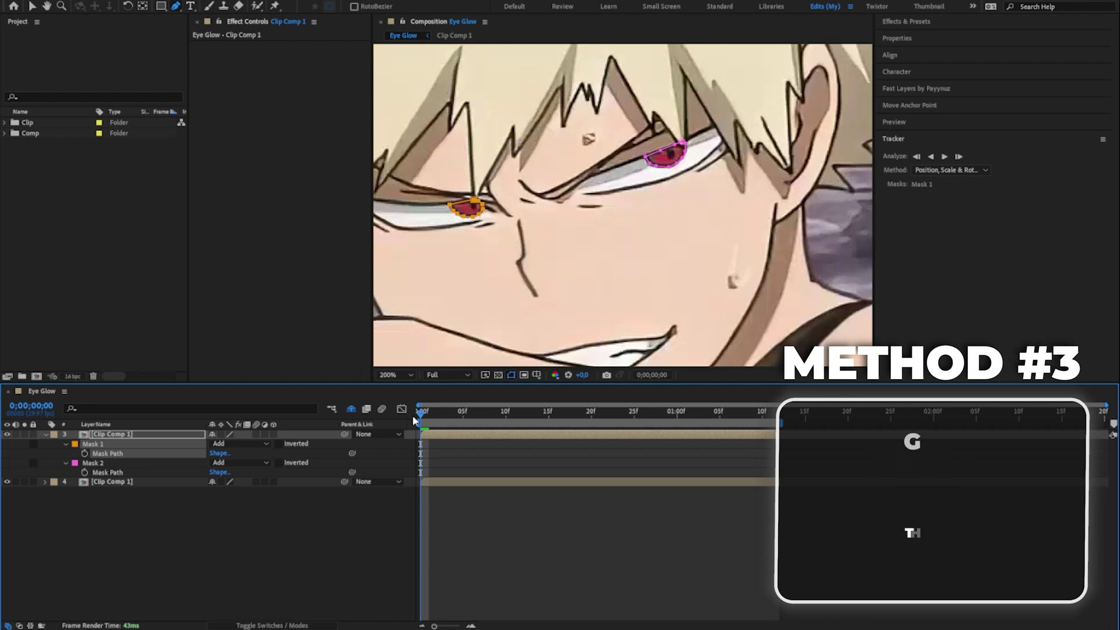
{"action": "left_click", "coordinate": [944, 156]}
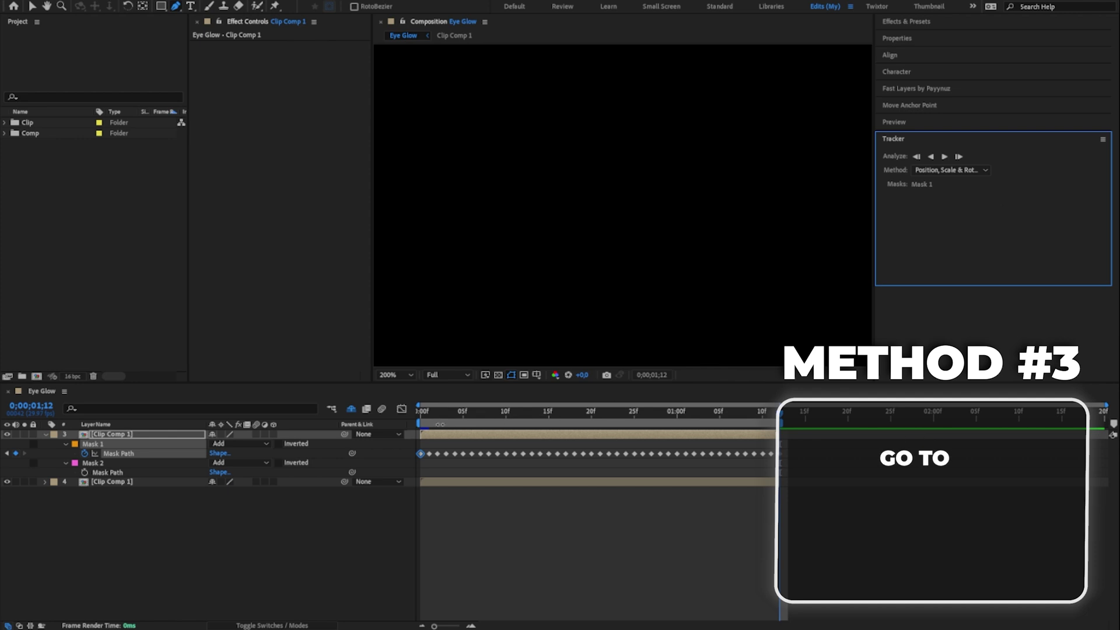
From the first frame, track Mask 2's path forward, then return to frame 0.
{"action": "left_click", "coordinate": [419, 416]}
{"action": "left_click", "coordinate": [115, 474]}
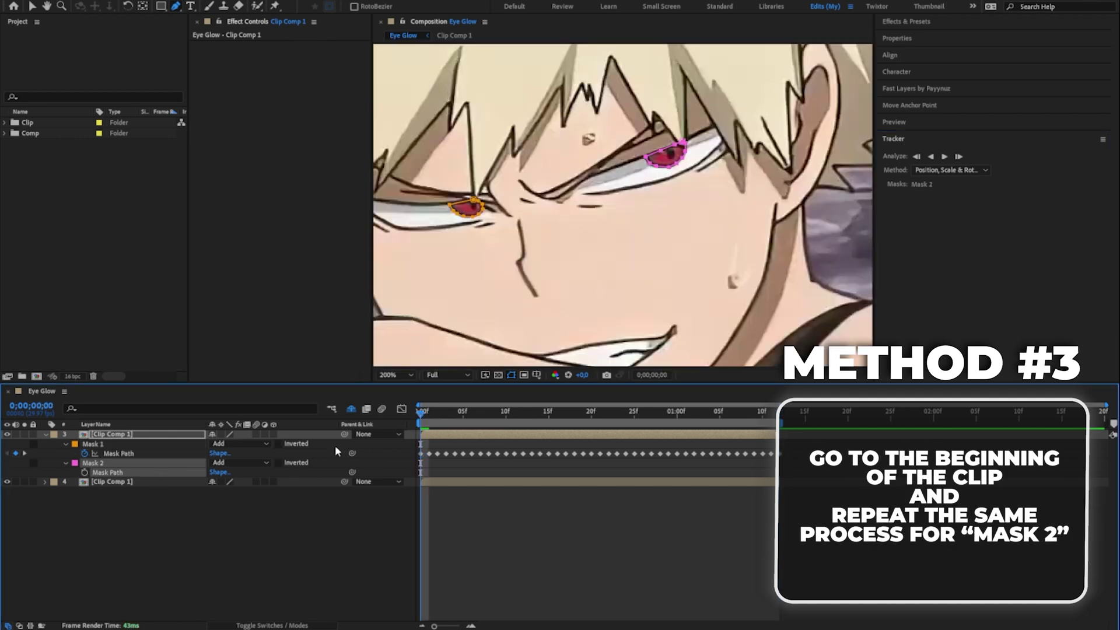
{"action": "left_click", "coordinate": [944, 156]}
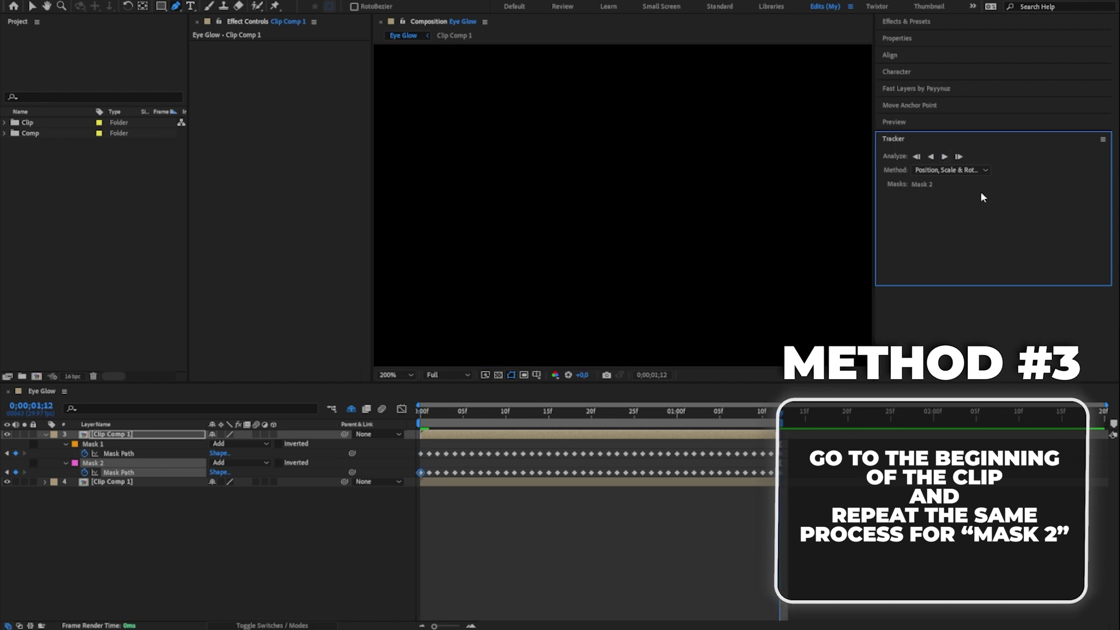
{"action": "left_click", "coordinate": [424, 416]}
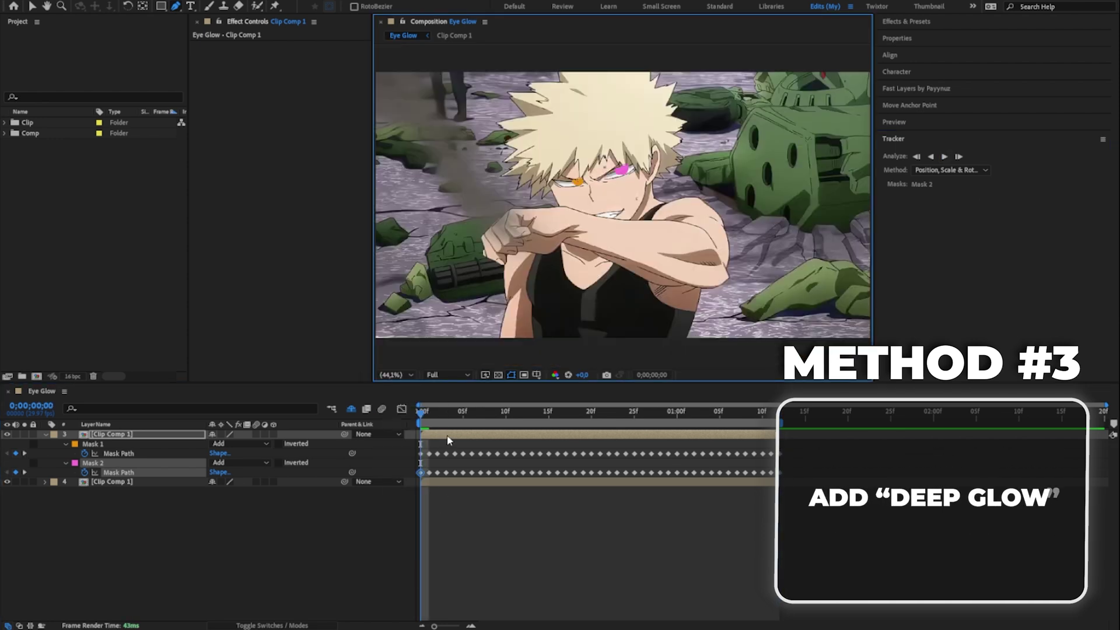
Apply Deep Glow via a 'deep' search, with Exposure 2.5 and Unmult enabled.
{"action": "key", "text": "ctrl+space"}
{"action": "type", "text": "deep"}
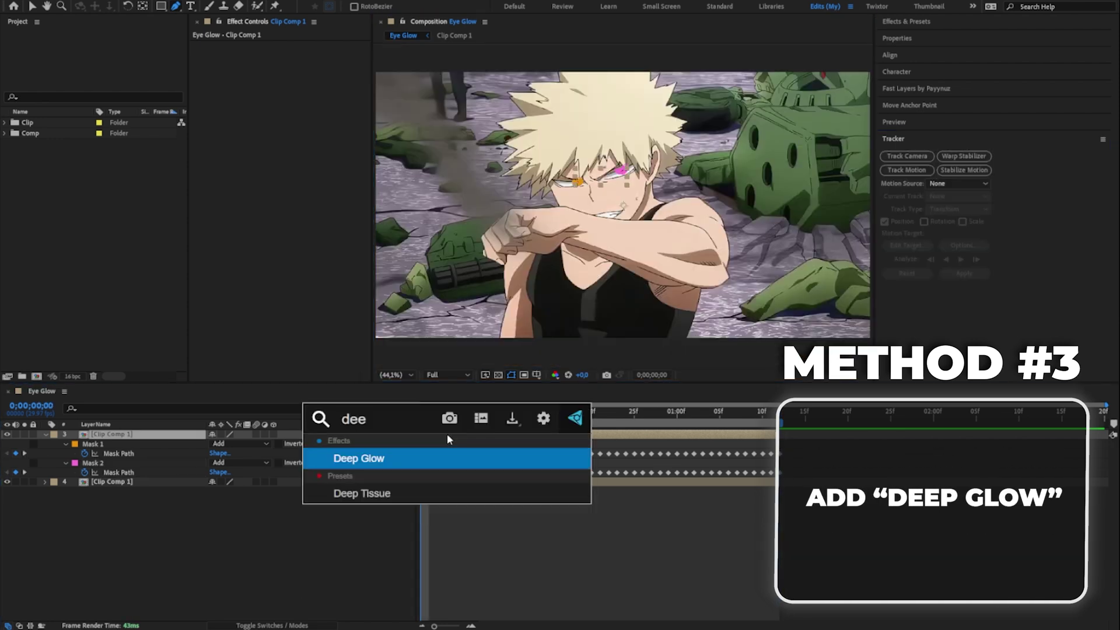
{"action": "key", "text": "Return"}
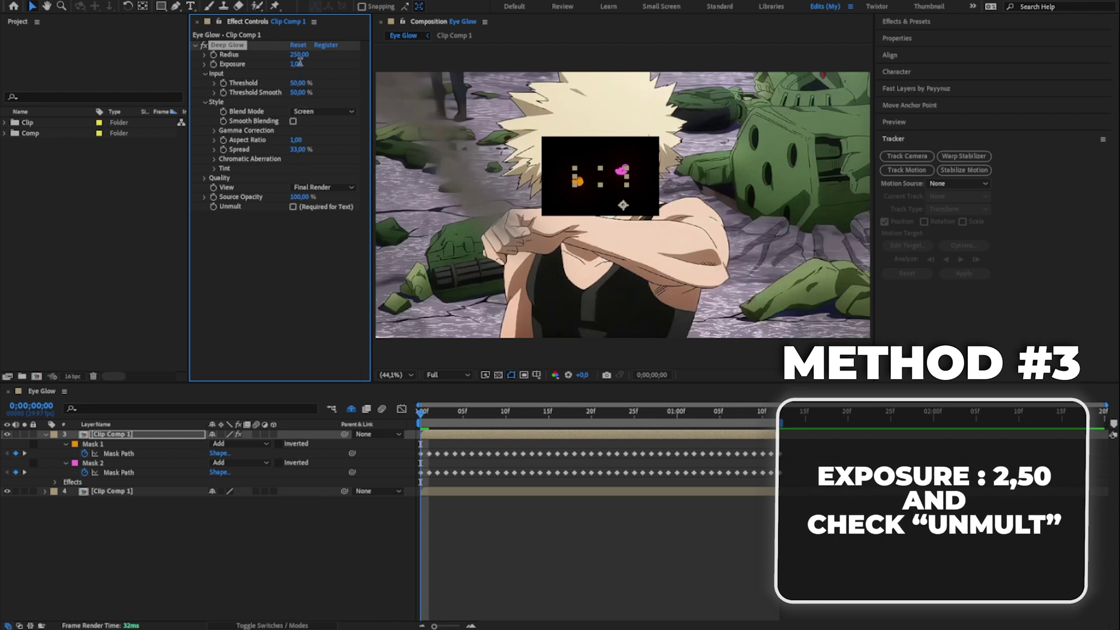
{"action": "type", "text": "2,"}
{"action": "type", "text": "5"}
{"action": "left_click", "coordinate": [293, 207]}
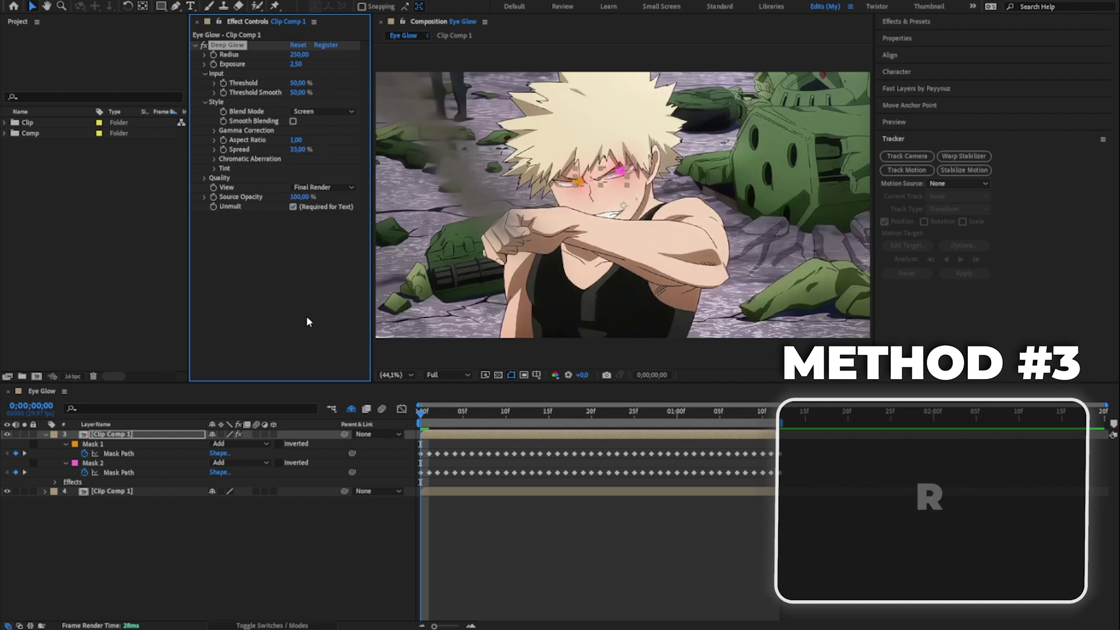
Preview the glowing eyes, collapse the masked eye layer, and unhide the earlier shy layers.
{"action": "left_click", "coordinate": [295, 546]}
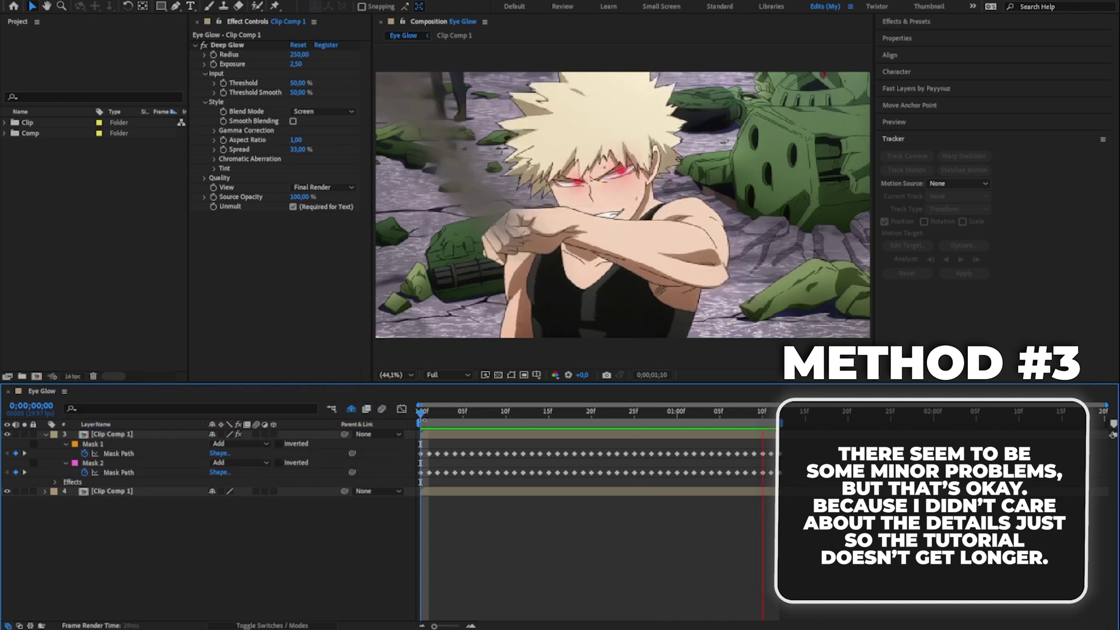
{"action": "left_click", "coordinate": [422, 417]}
{"action": "left_click", "coordinate": [441, 440]}
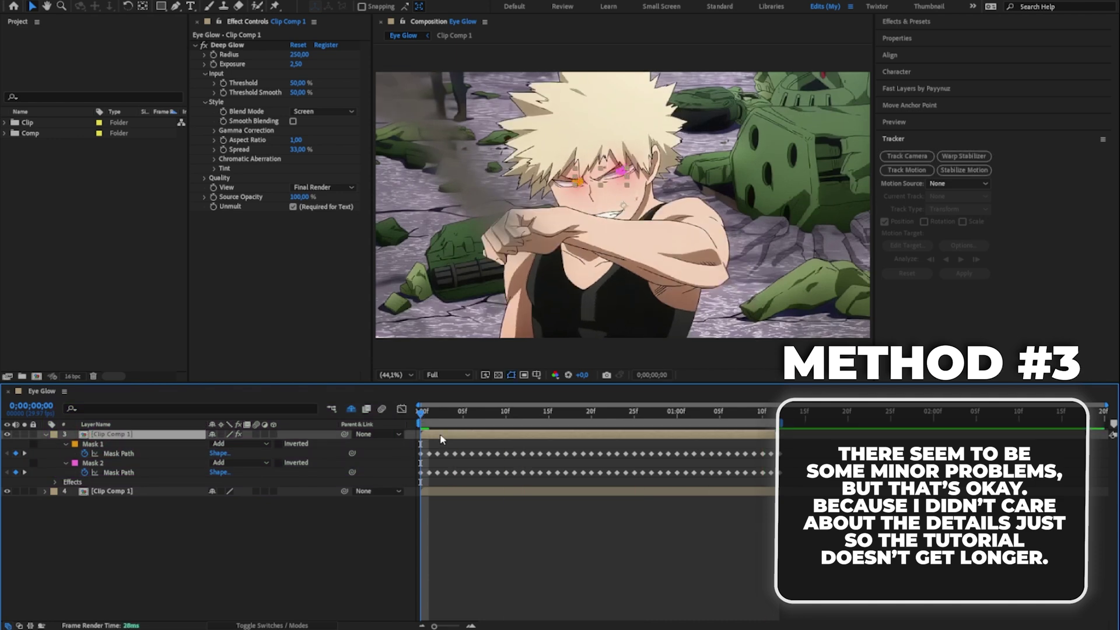
{"action": "key", "text": "u"}
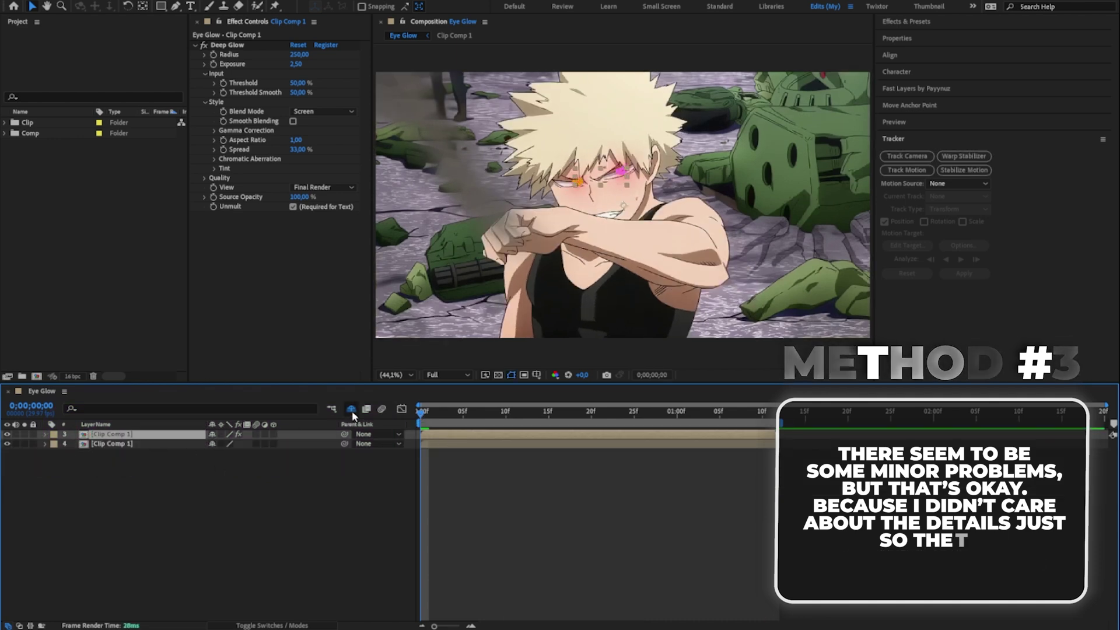
{"action": "left_click", "coordinate": [351, 408]}
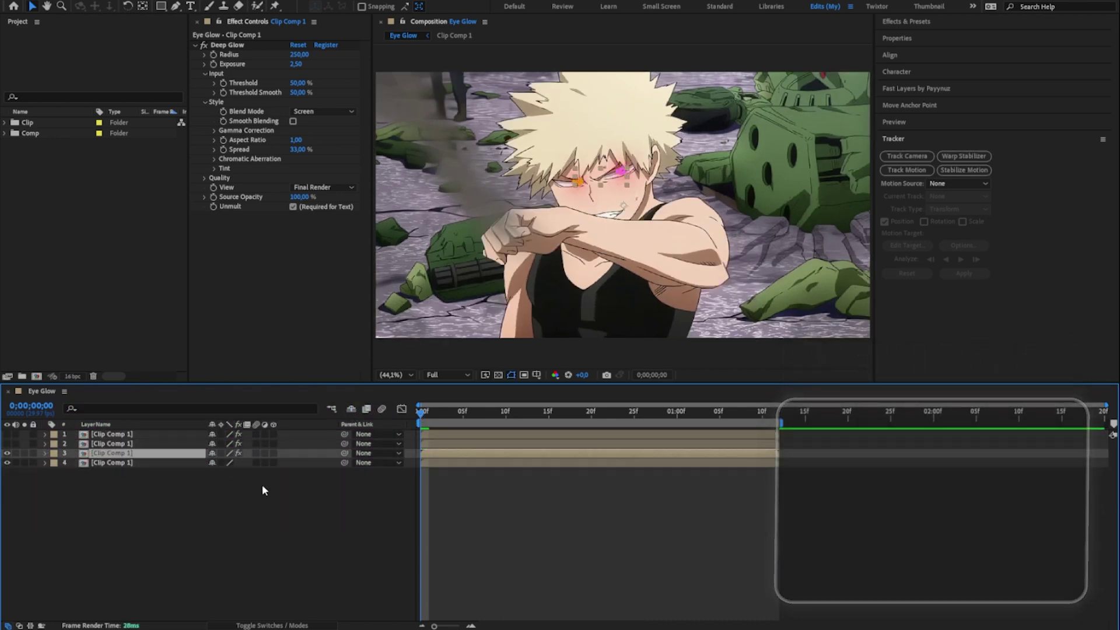